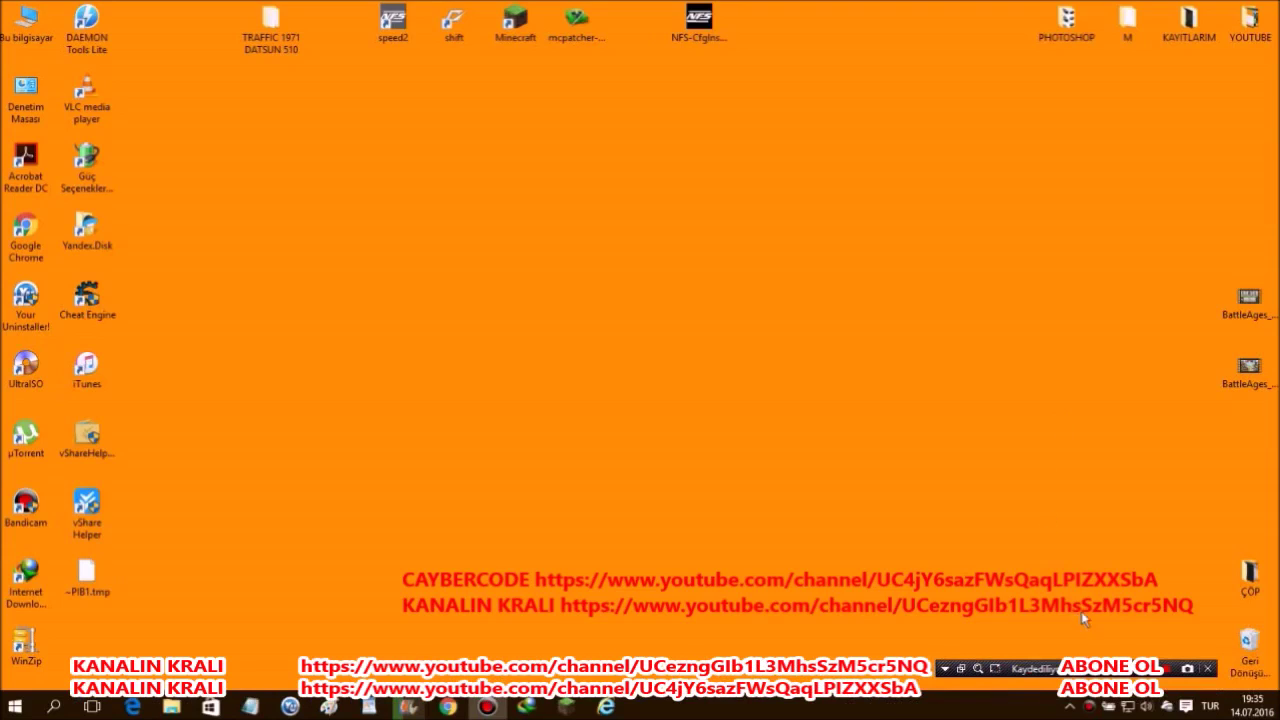
pyautogui.moveTo(1060, 660)
pyautogui.mouseDown()
pyautogui.moveTo(1033, 668)
pyautogui.moveTo(1043, 660)
pyautogui.mouseUp()
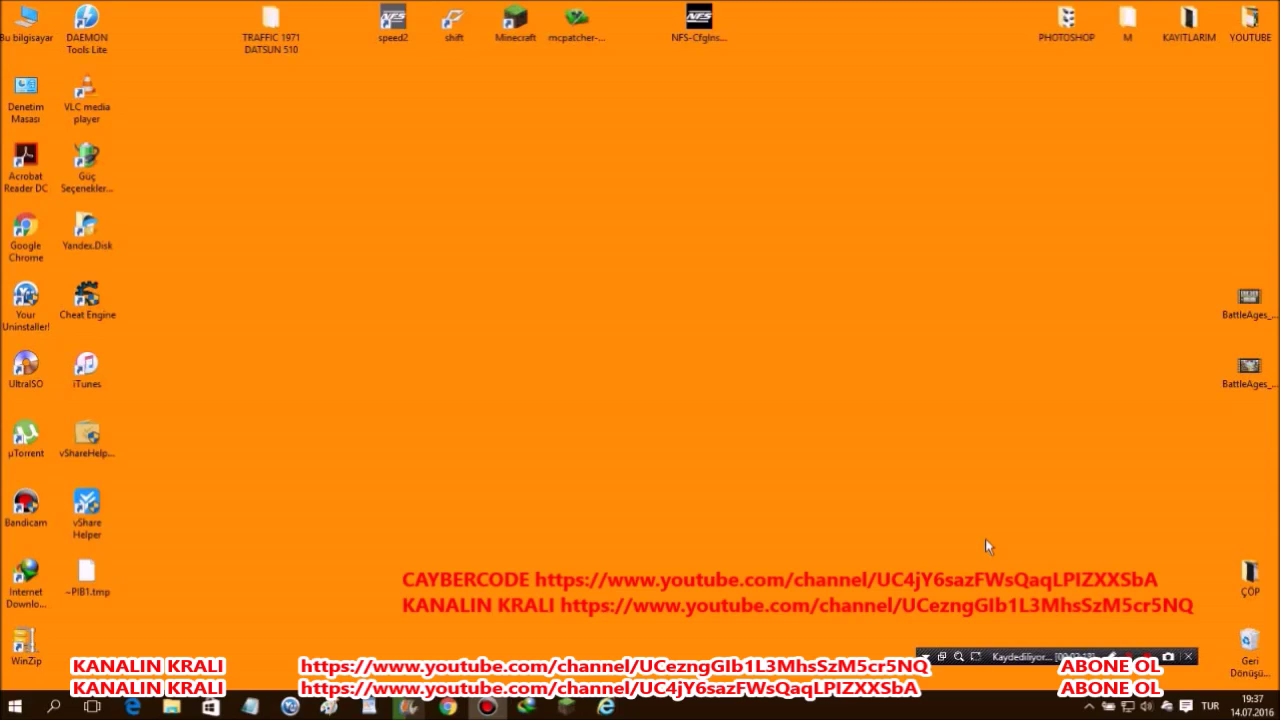
pyautogui.moveTo(1044, 662); pyautogui.dragTo(1070, 672)
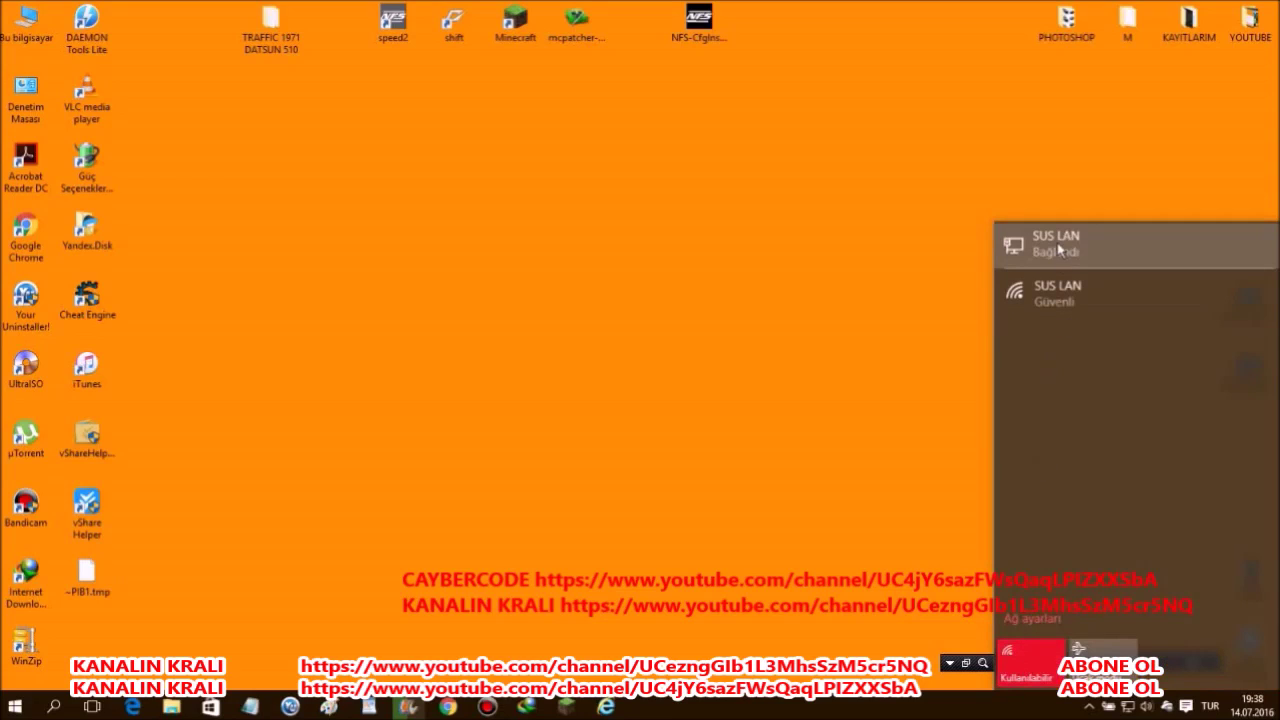
pyautogui.click(943, 316)
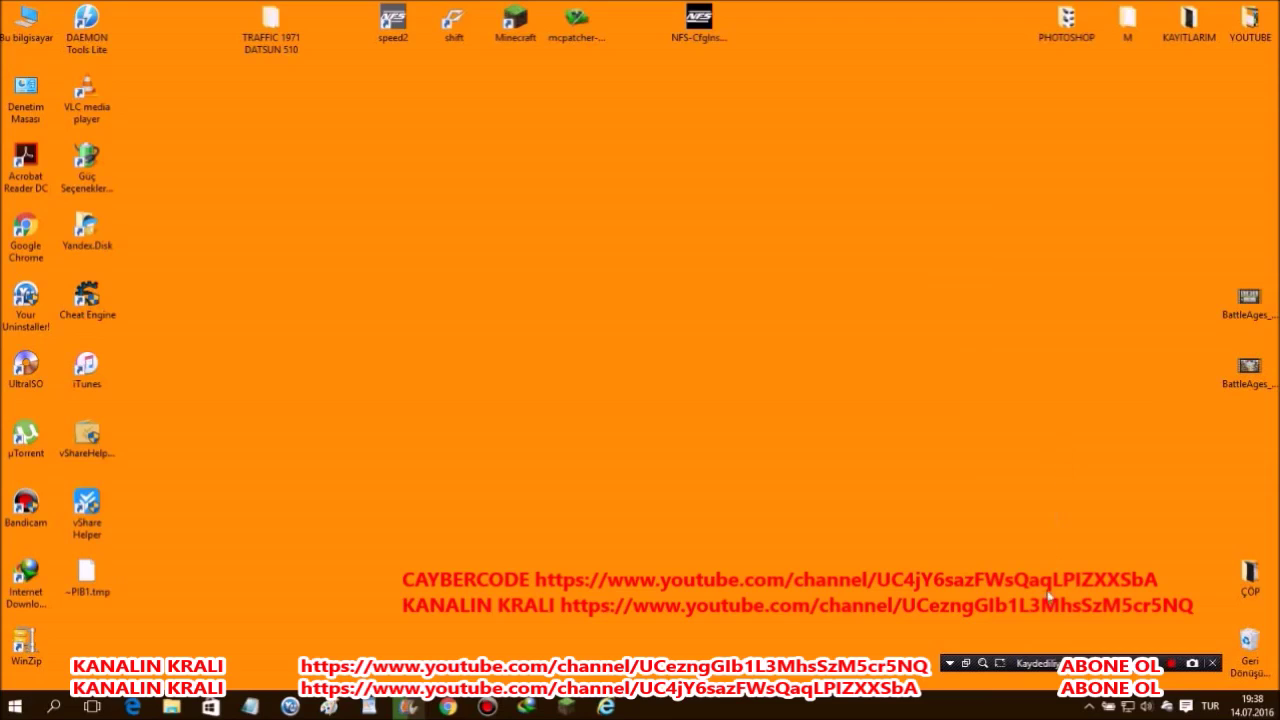
# - Open the Network and Sharing Center and show the list of network adapters
pyautogui.rightClick(1130, 705)
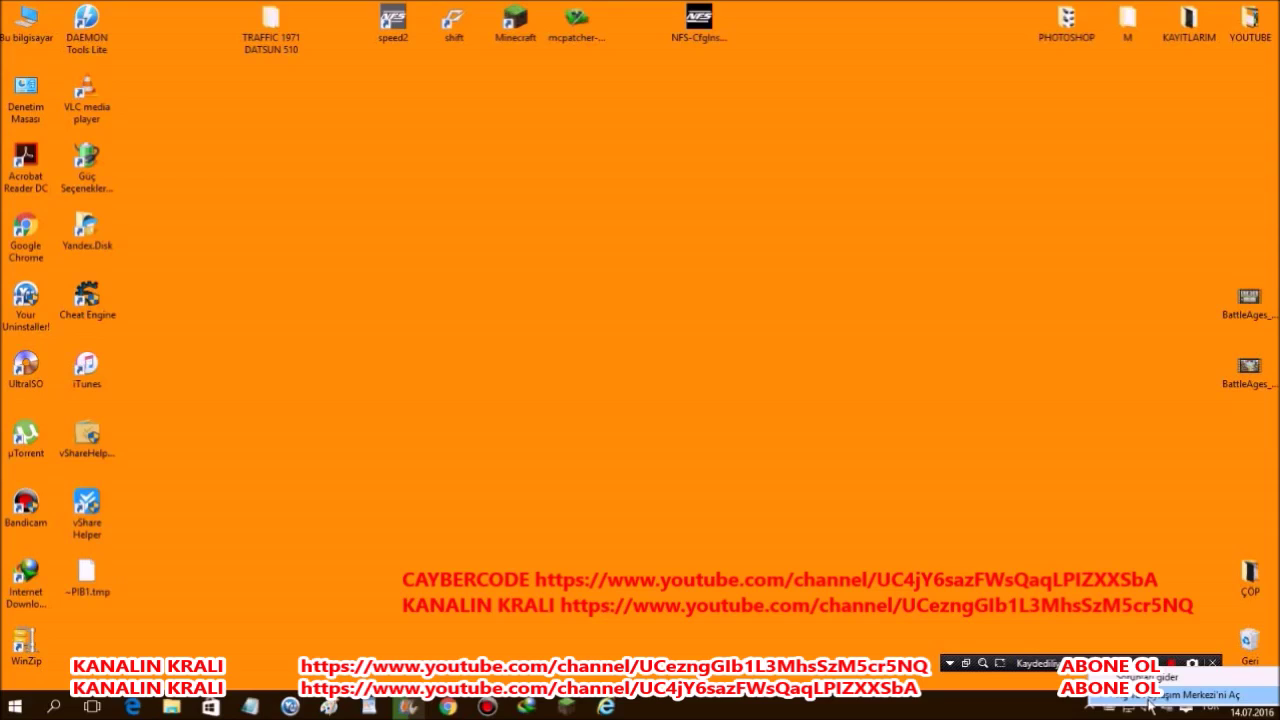
pyautogui.click(1150, 696)
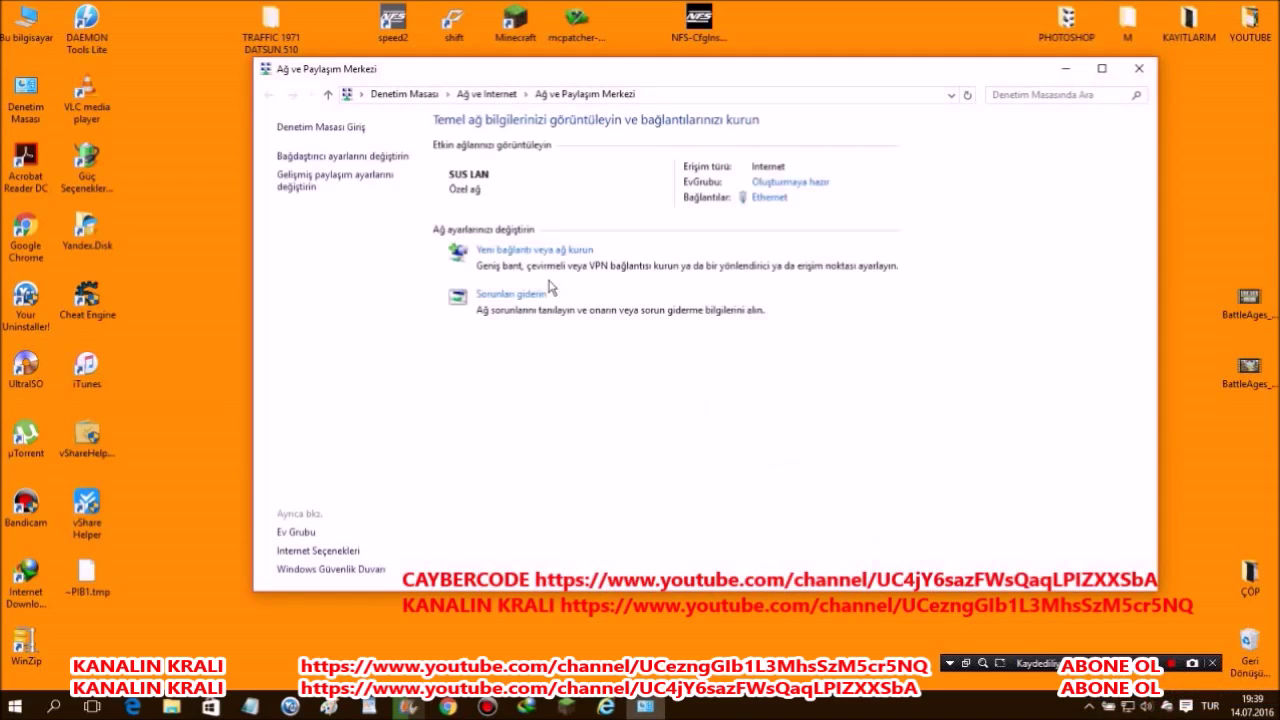
pyautogui.click(341, 158)
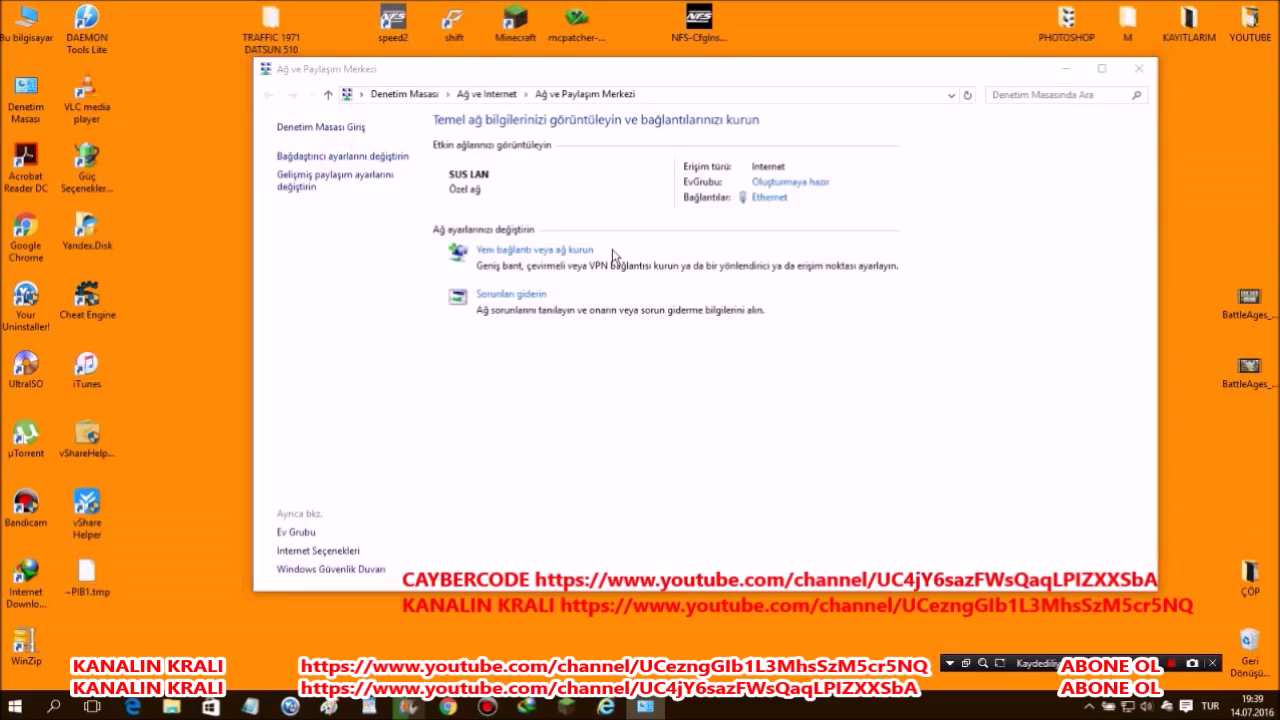
pyautogui.moveTo(696, 95); pyautogui.dragTo(677, 81)
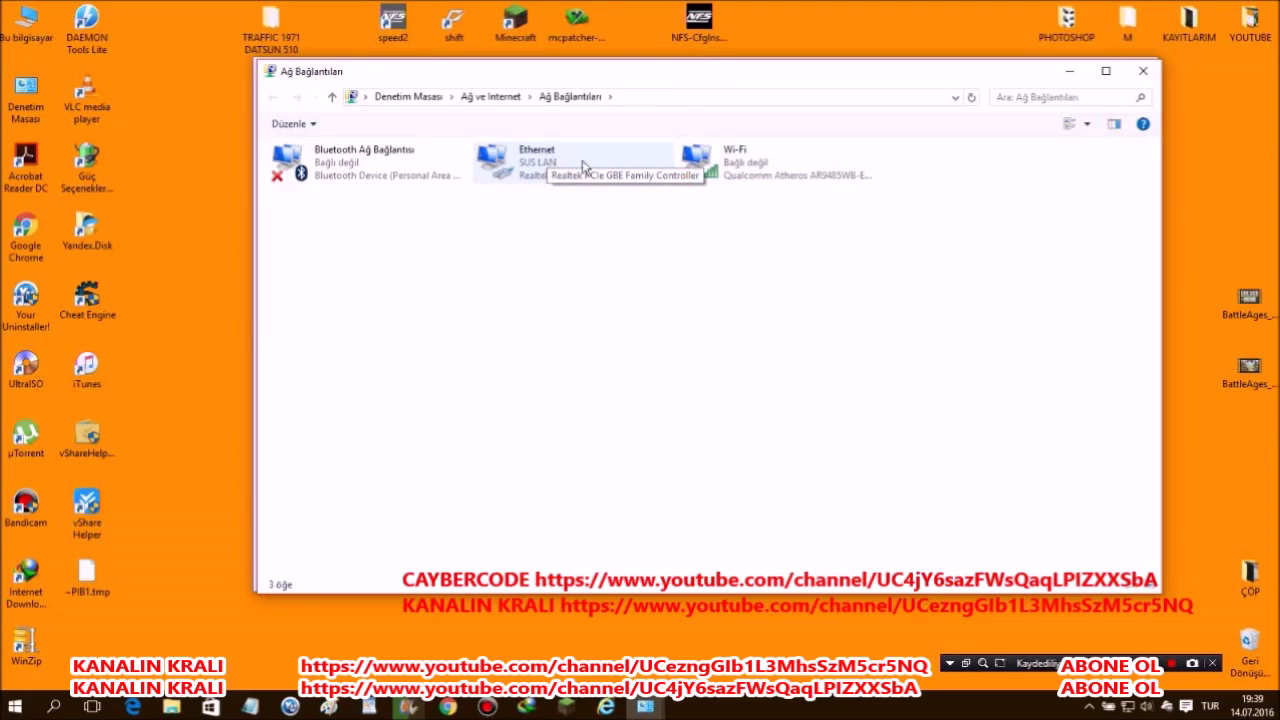
pyautogui.click(731, 176)
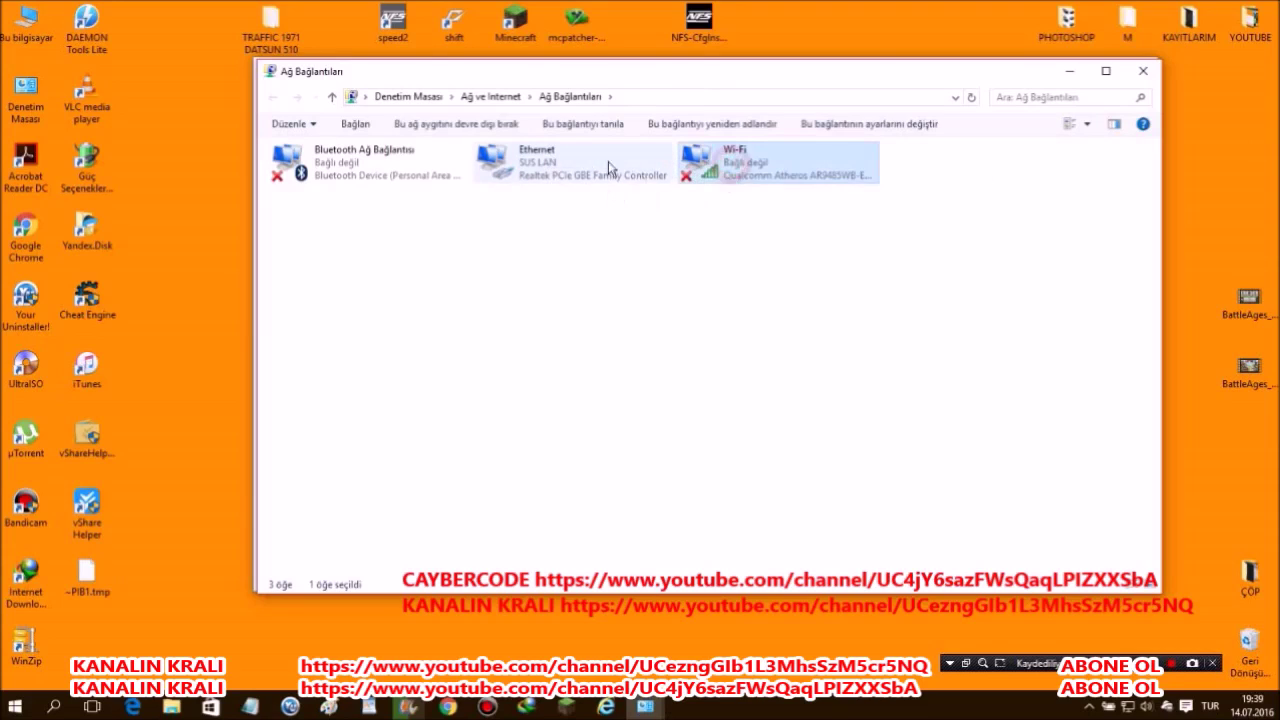
pyautogui.click(625, 175)
pyautogui.click(715, 172)
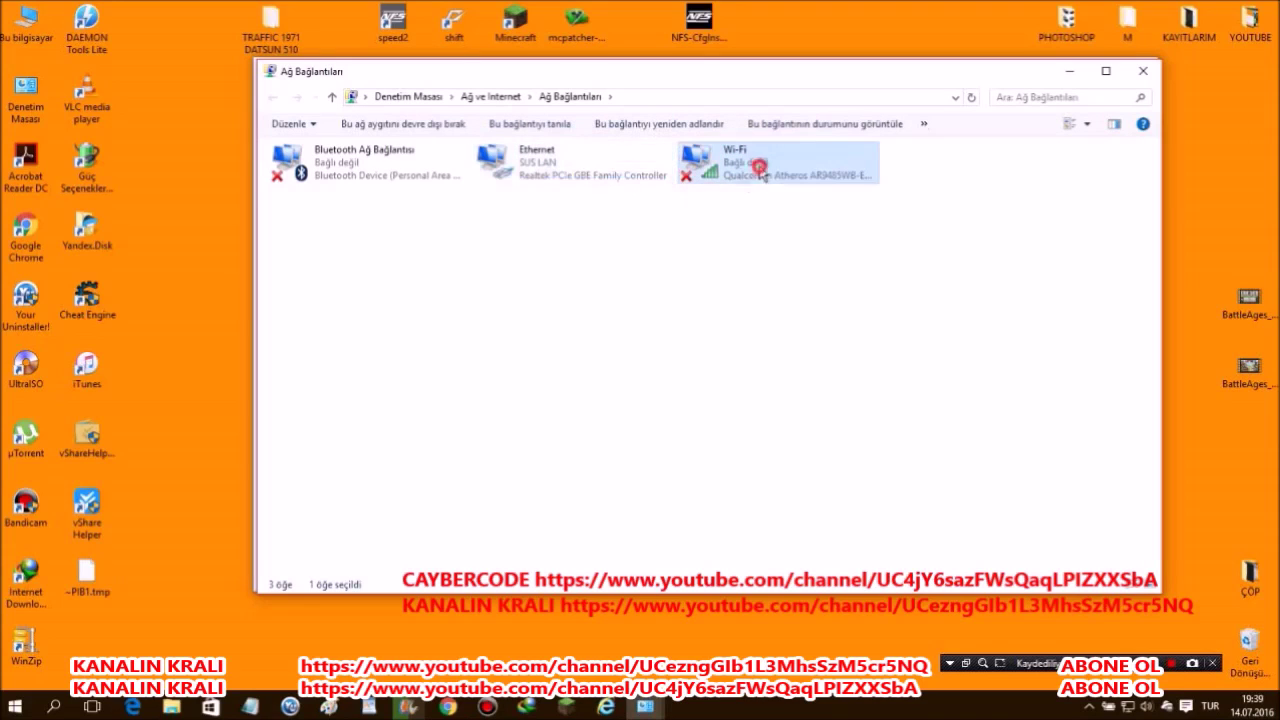
pyautogui.click(612, 166)
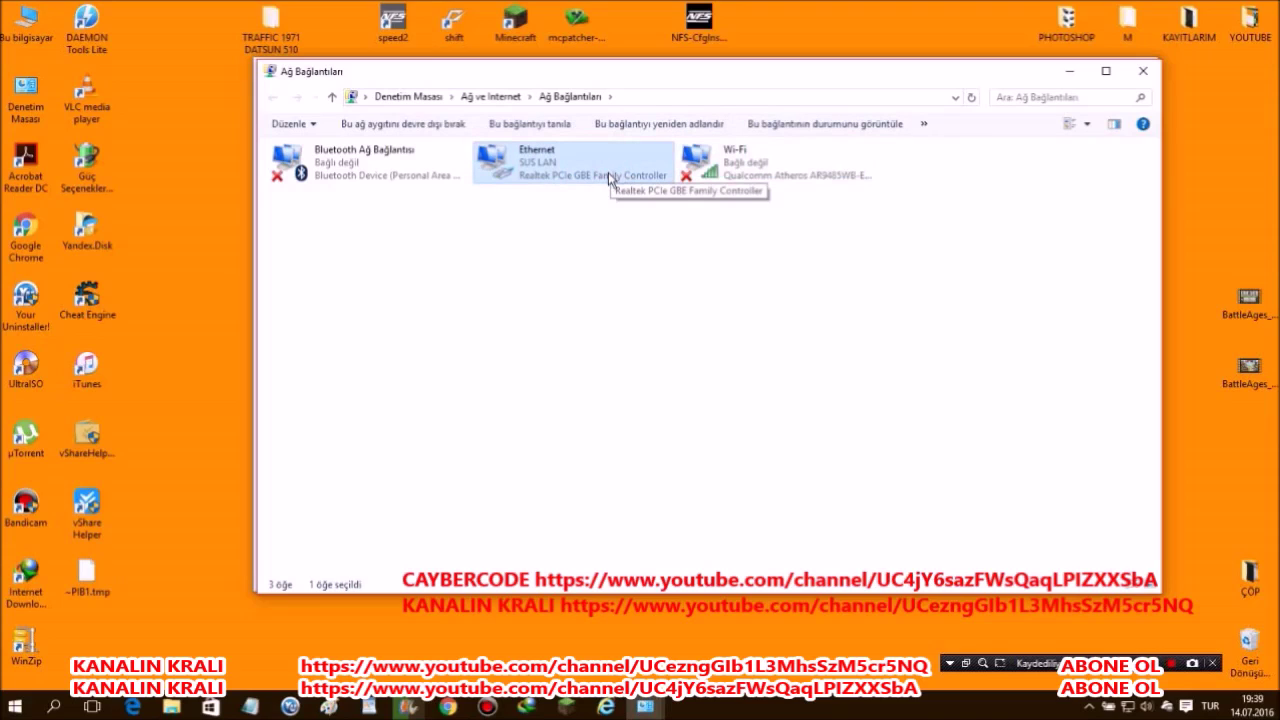
pyautogui.click(738, 173)
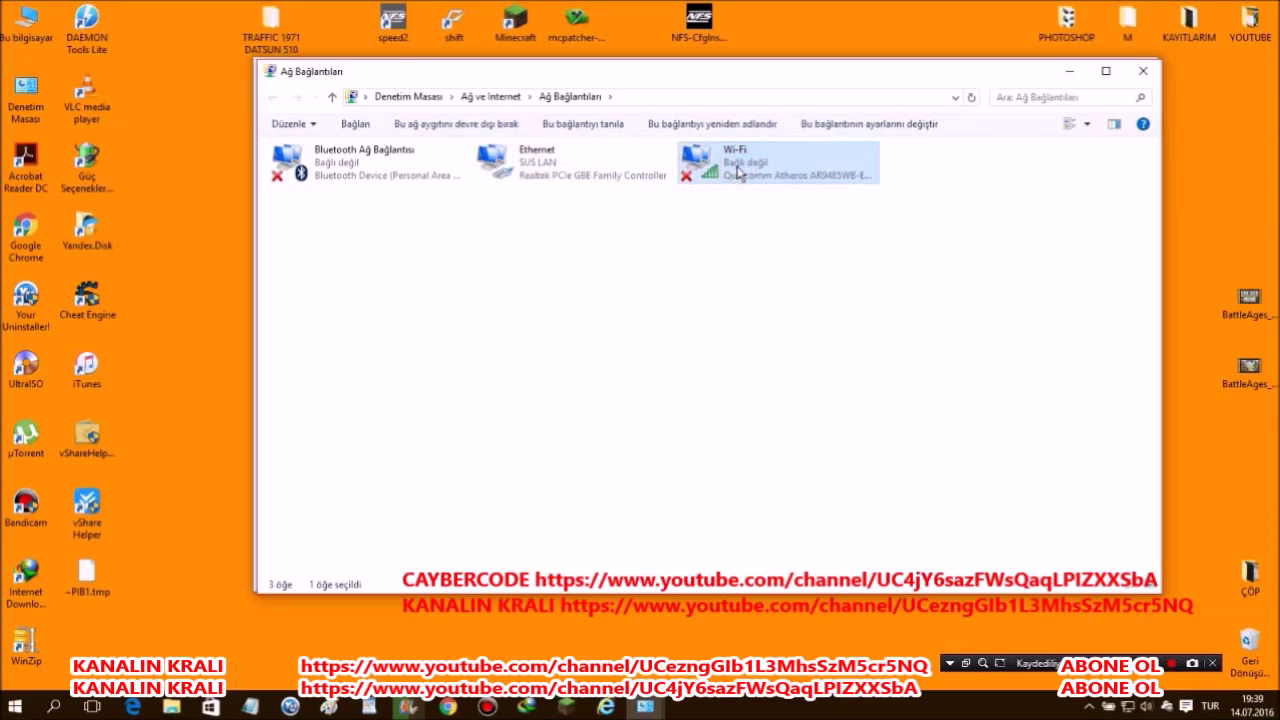
pyautogui.click(620, 170)
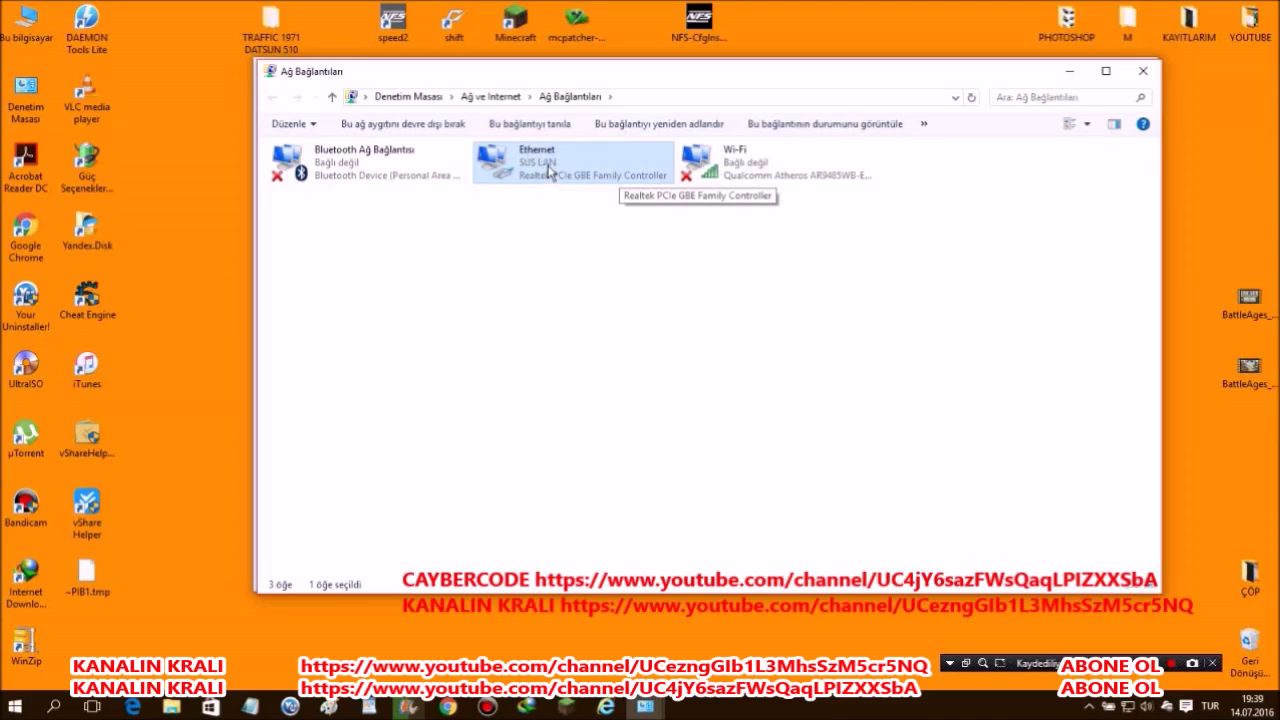
# - Open the properties (Özellikler) of the Ethernet connection
pyautogui.click(548, 170)
pyautogui.rightClick(548, 170)
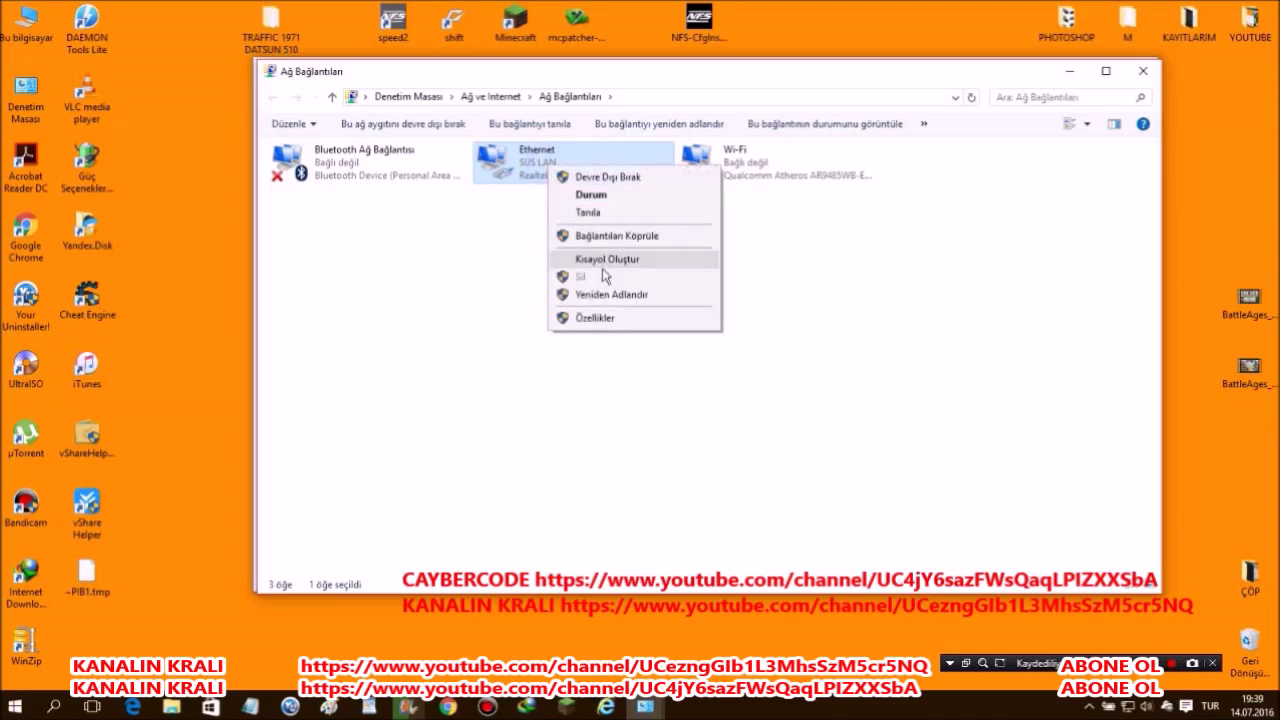
pyautogui.click(603, 316)
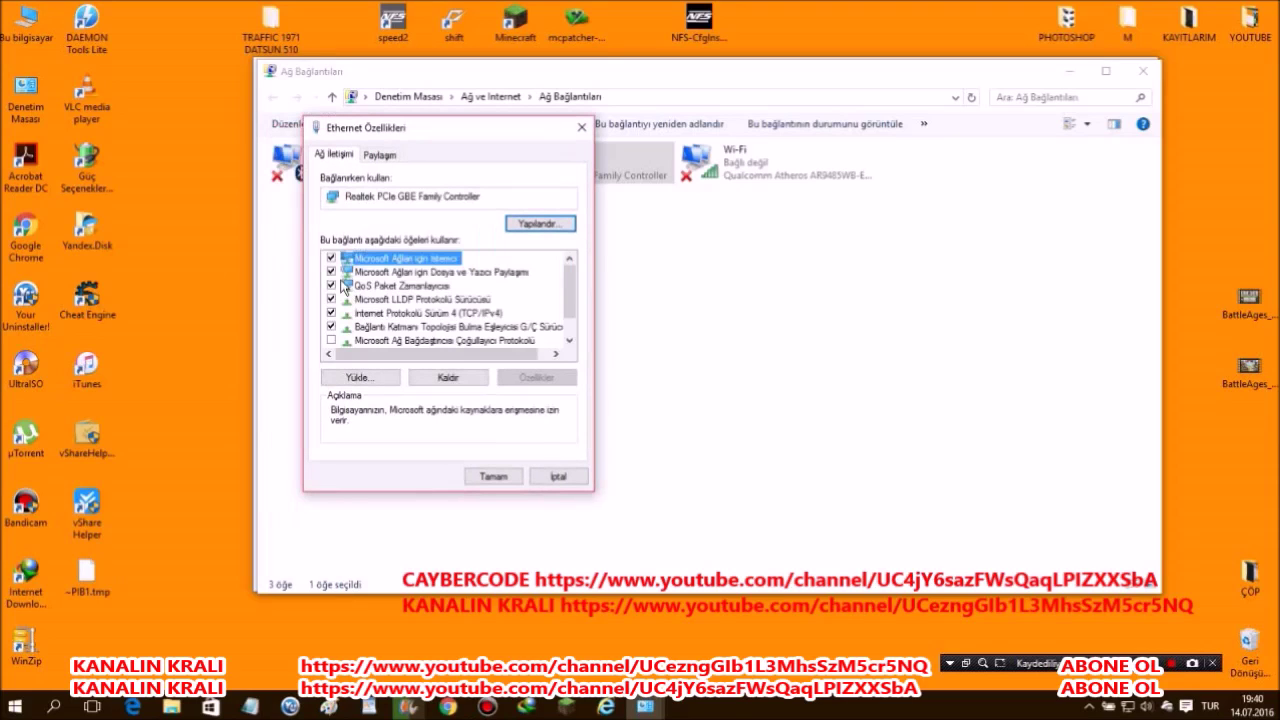
# - Open the properties of Internet Protocol Version 4 (TCP/IPv4) for the Ethernet connection
pyautogui.moveTo(438, 127); pyautogui.dragTo(443, 100)
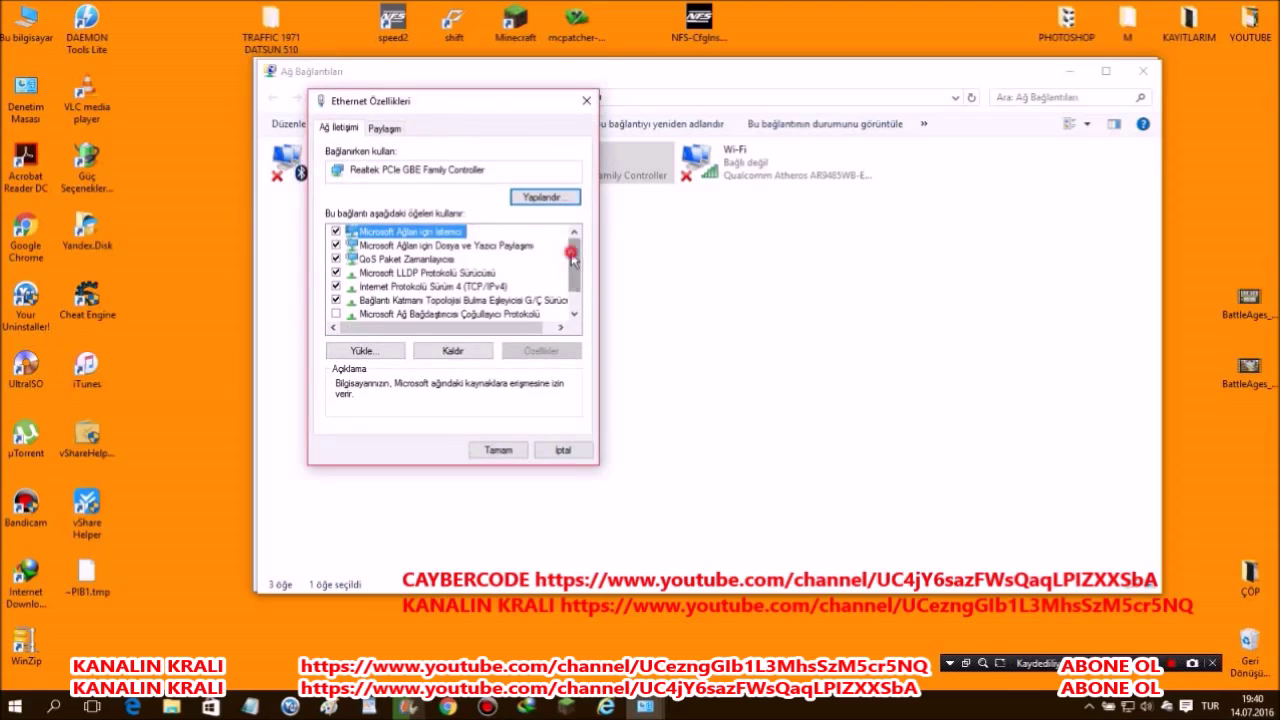
pyautogui.moveTo(572, 258); pyautogui.dragTo(572, 298)
pyautogui.click(445, 300)
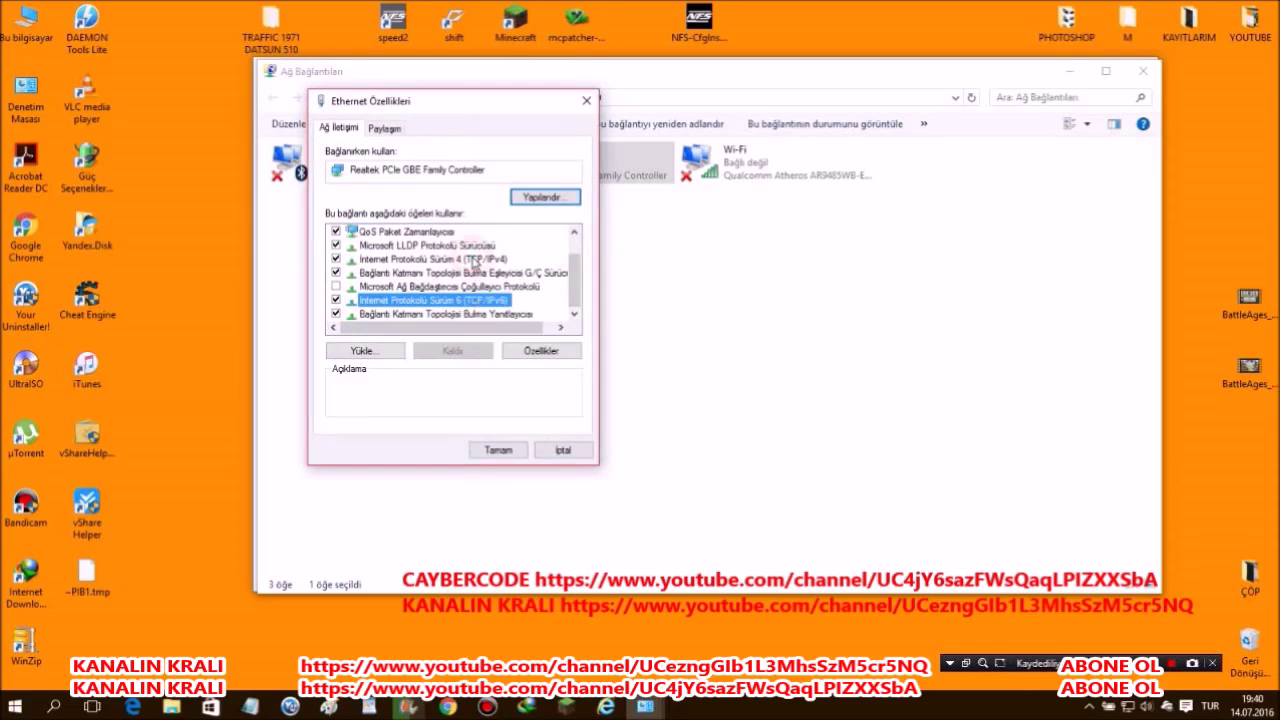
pyautogui.click(470, 258)
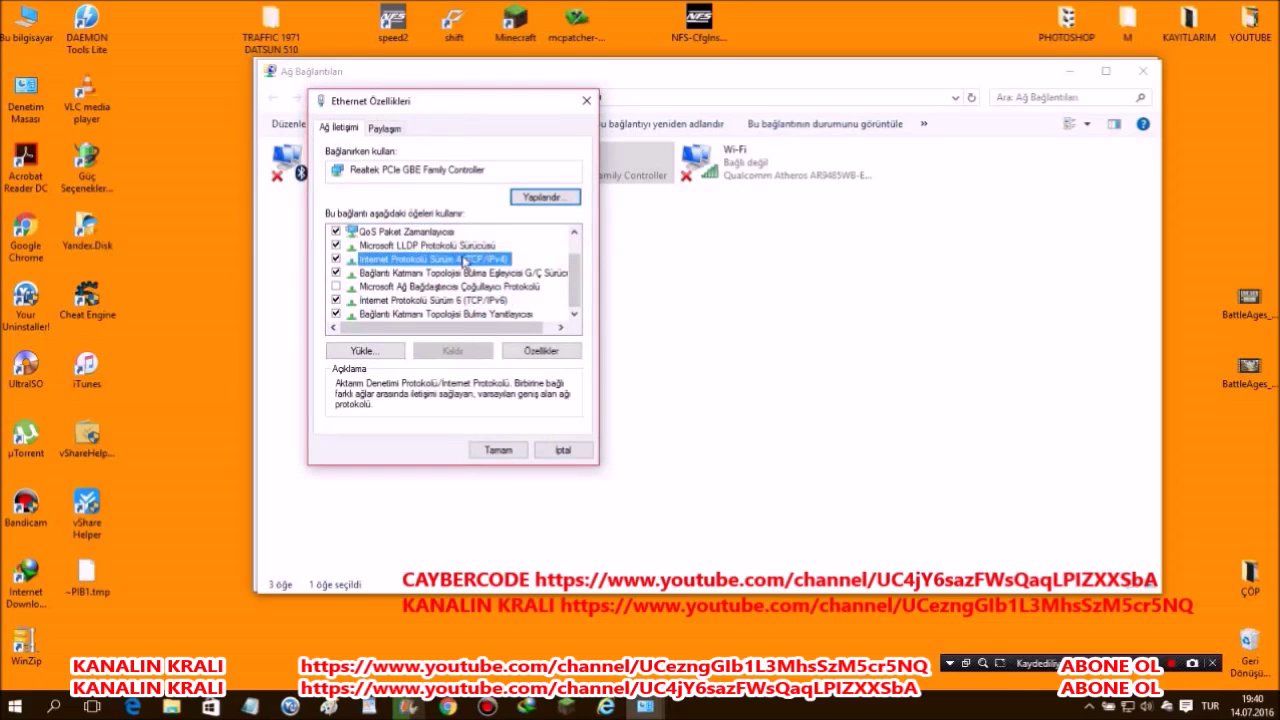
pyautogui.click(537, 352)
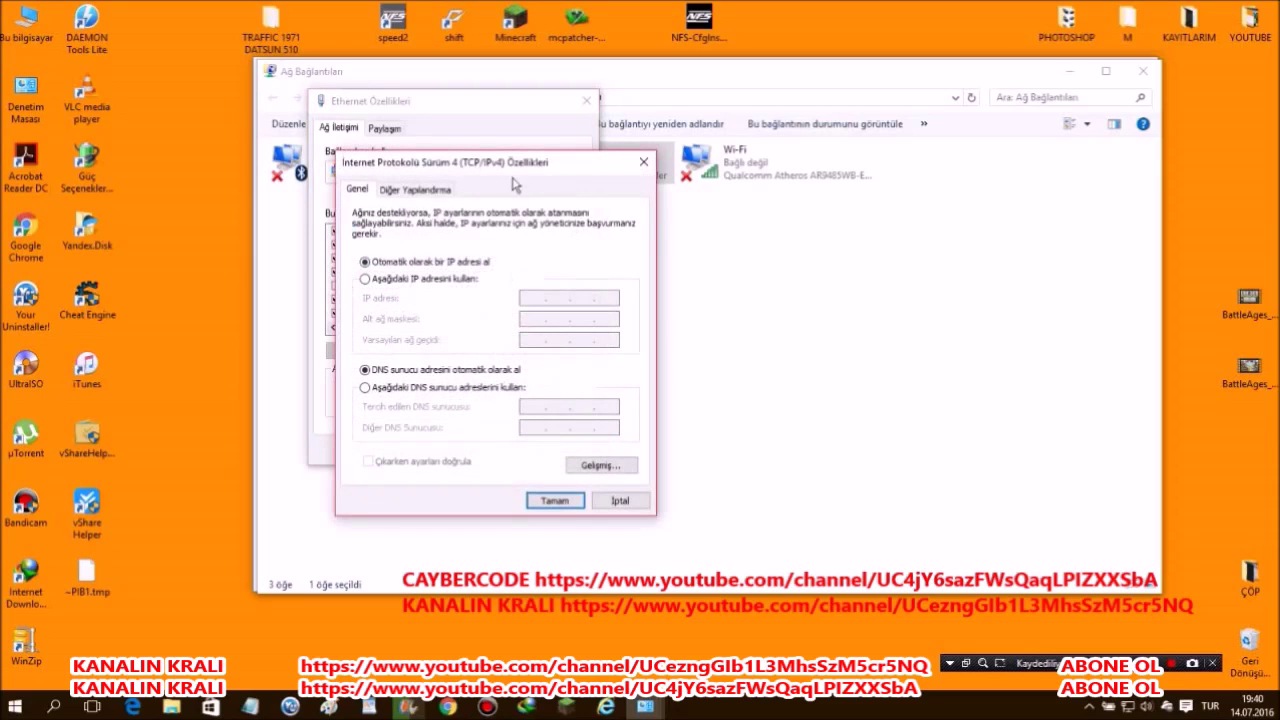
pyautogui.moveTo(520, 158); pyautogui.dragTo(502, 107)
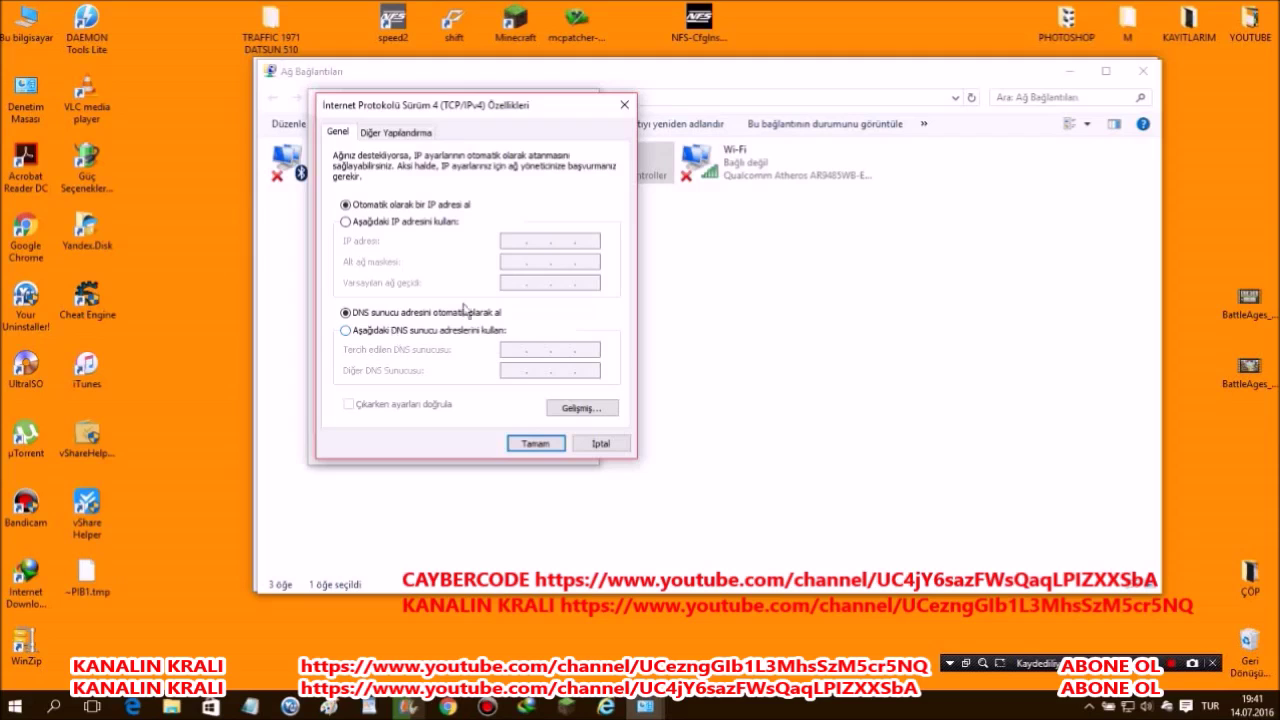
pyautogui.moveTo(518, 108)
pyautogui.mouseDown()
pyautogui.moveTo(475, 151)
pyautogui.moveTo(557, 136)
pyautogui.moveTo(474, 136)
pyautogui.moveTo(552, 123)
pyautogui.moveTo(474, 121)
pyautogui.moveTo(523, 96)
pyautogui.moveTo(495, 96)
pyautogui.moveTo(509, 99)
pyautogui.mouseUp()
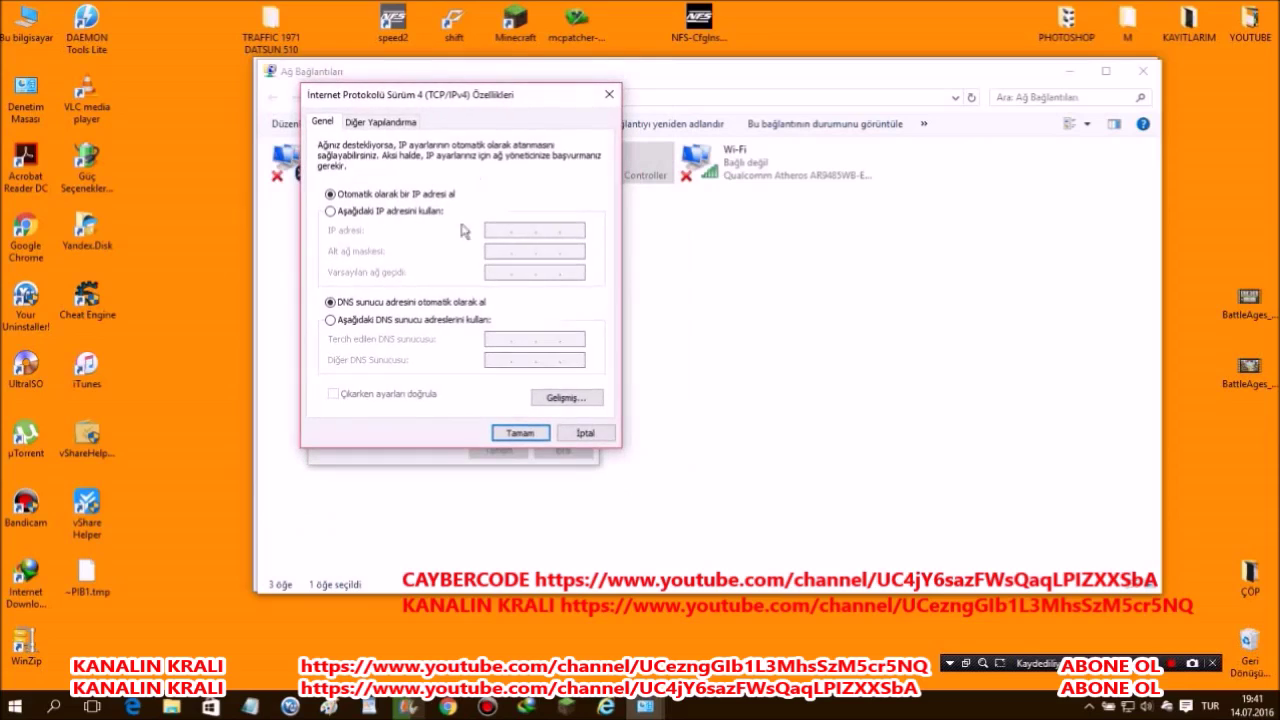
# - Choose manually specified DNS server addresses instead of obtaining them automatically, leaving the IP address on automatic
pyautogui.click(386, 321)
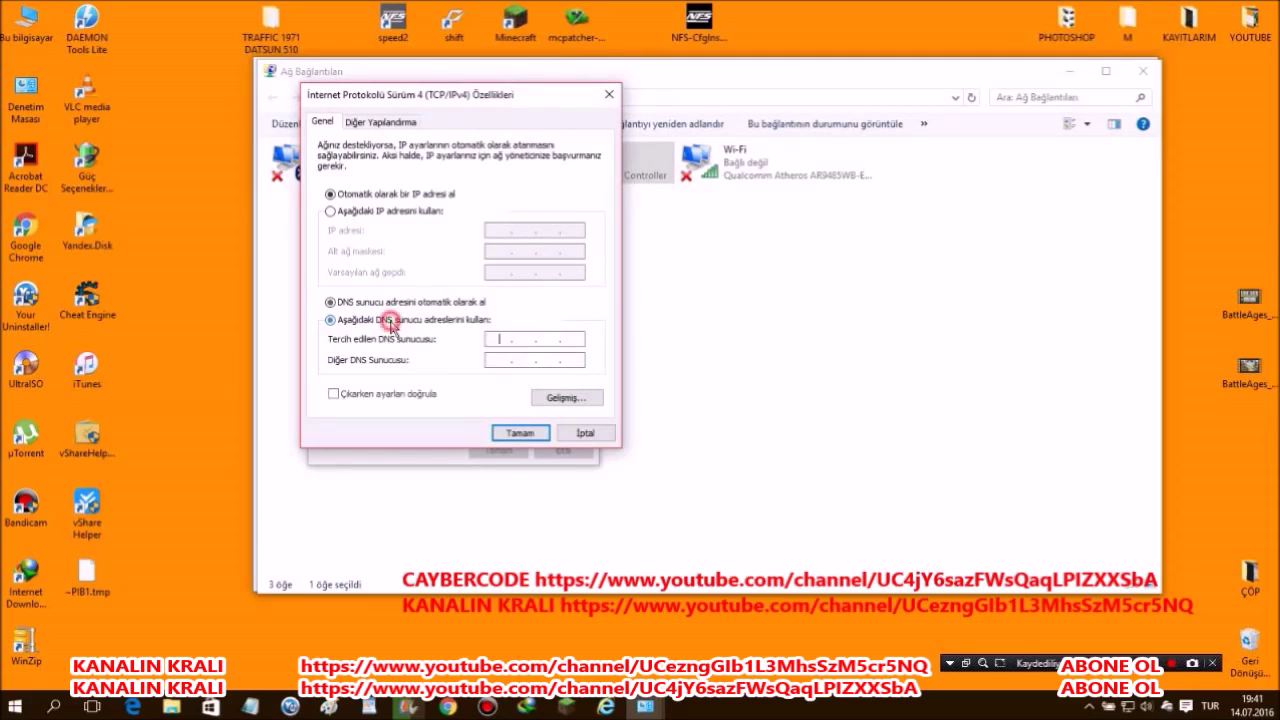
pyautogui.click(388, 303)
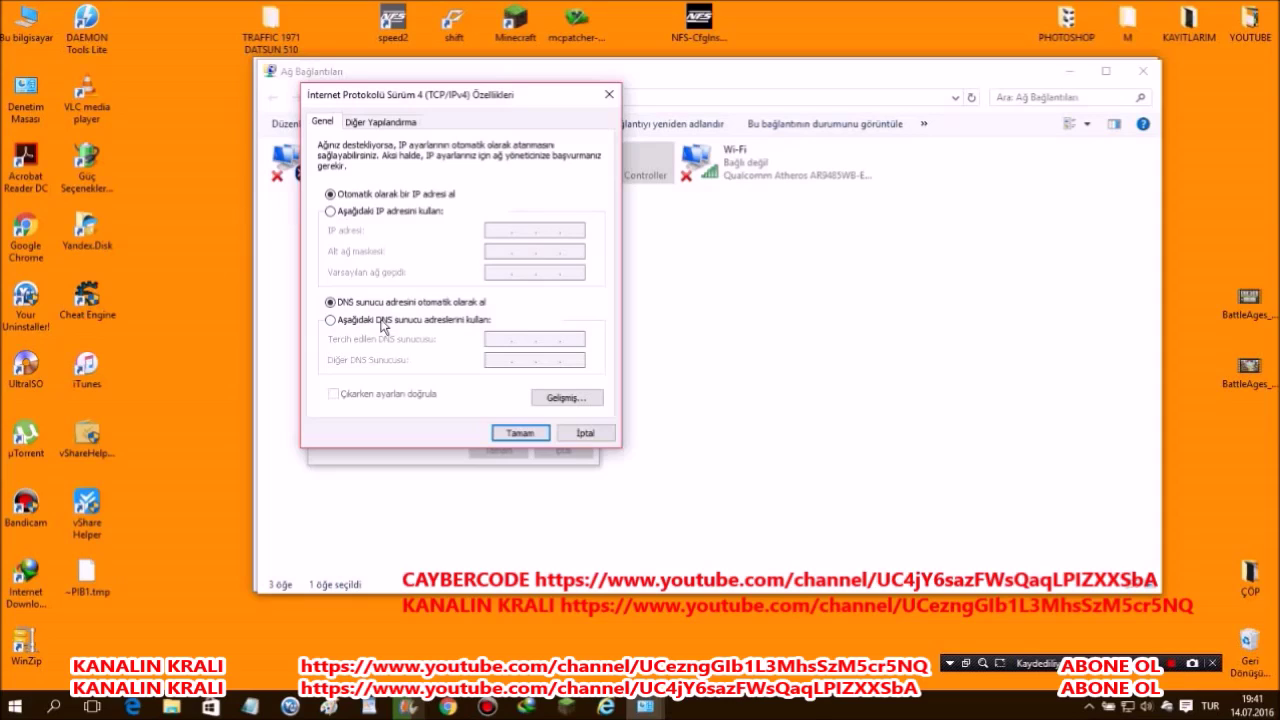
pyautogui.click(386, 320)
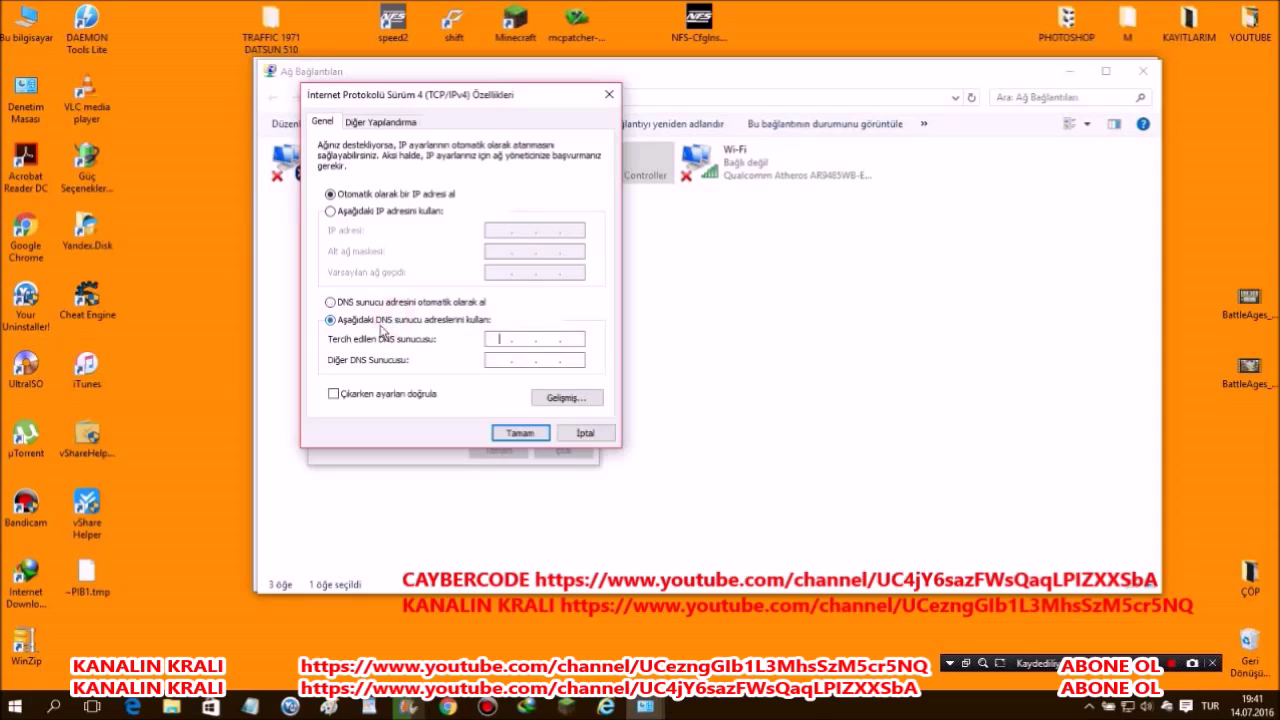
pyautogui.click(507, 340)
pyautogui.write('256')
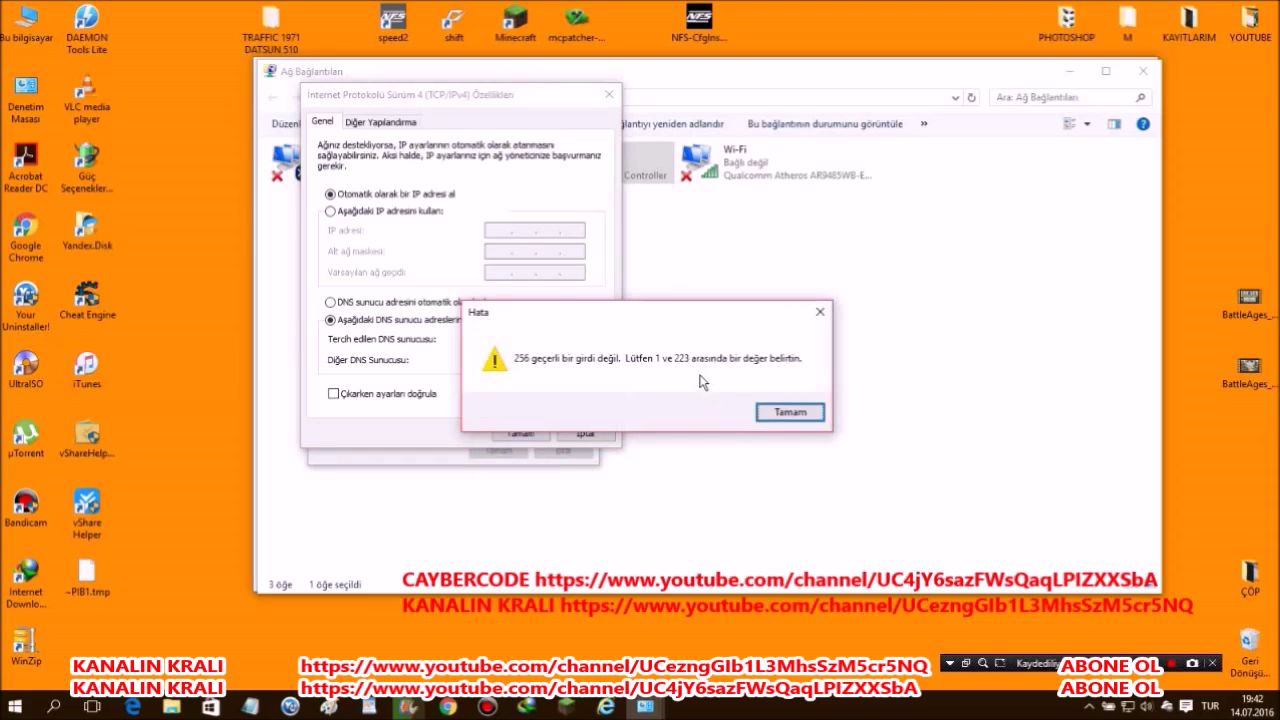
pyautogui.click(791, 412)
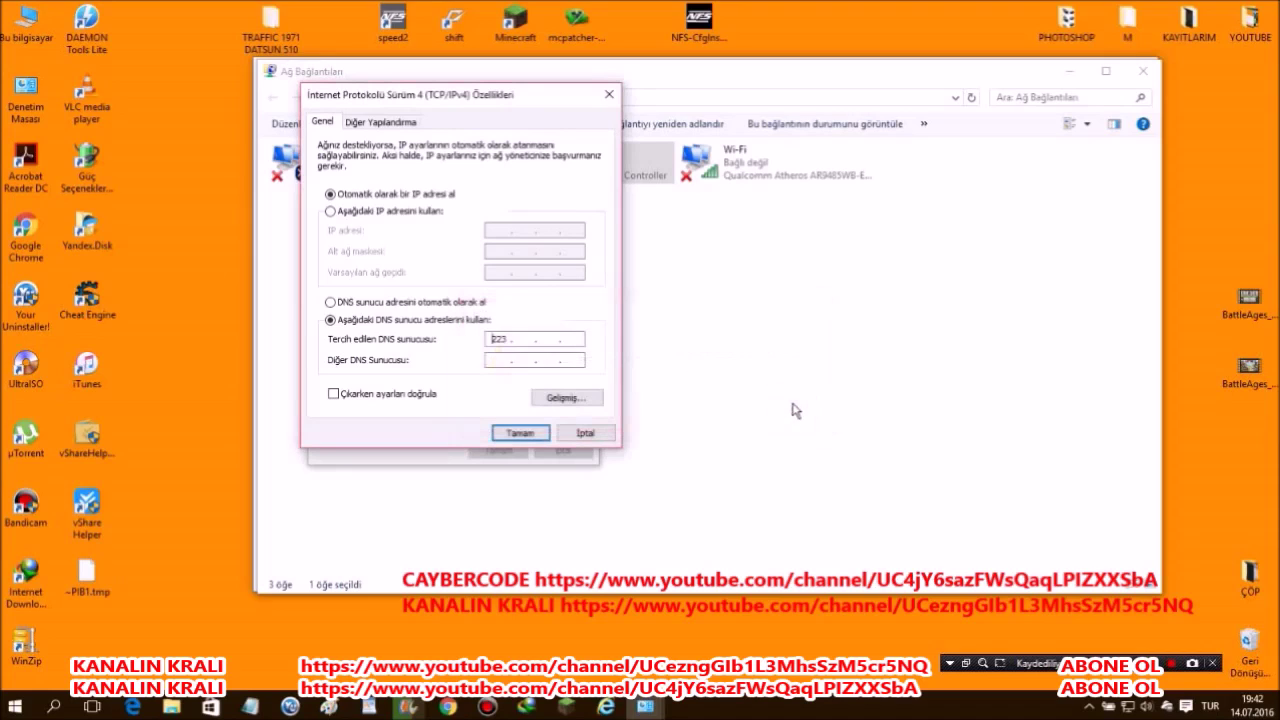
# - Set the preferred DNS server address to 156.154.70.22
pyautogui.doubleClick(497, 339)
pyautogui.write('156')
pyautogui.write('154 . 70')
pyautogui.click(582, 340)
pyautogui.press('BackSpace')
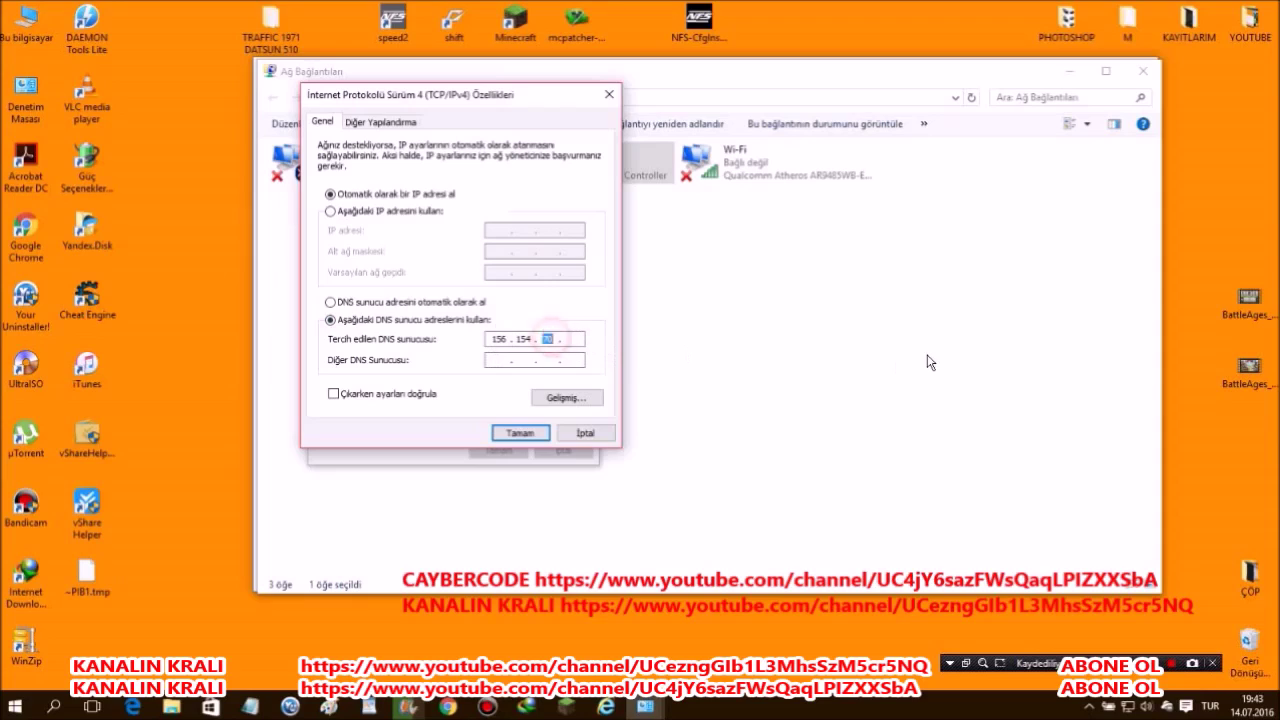
pyautogui.write('0')
pyautogui.write('22')
# - Set the alternate DNS server address to 156.154.71.22
pyautogui.write('156 . ')
pyautogui.write('154 . ')
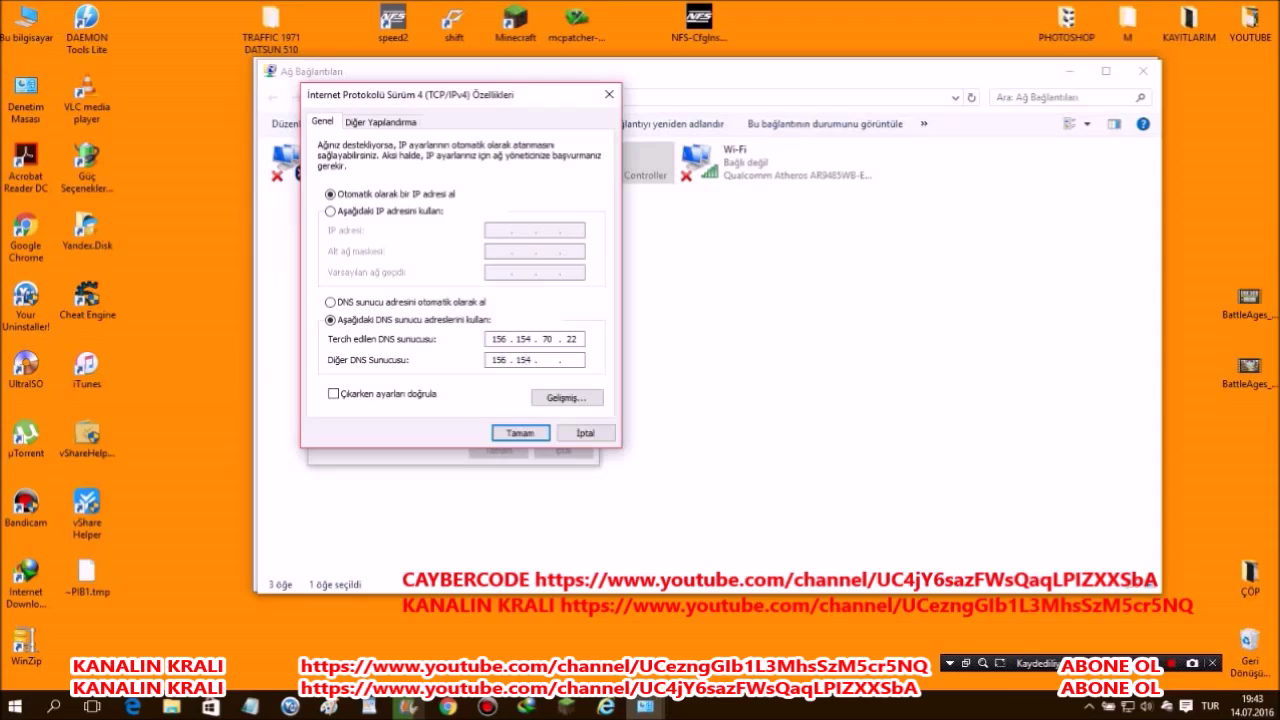
pyautogui.write('71')
pyautogui.write('22')
# - Turn on validation of the settings upon exit, accept the IPv4 settings and close the Ethernet properties
pyautogui.click(395, 398)
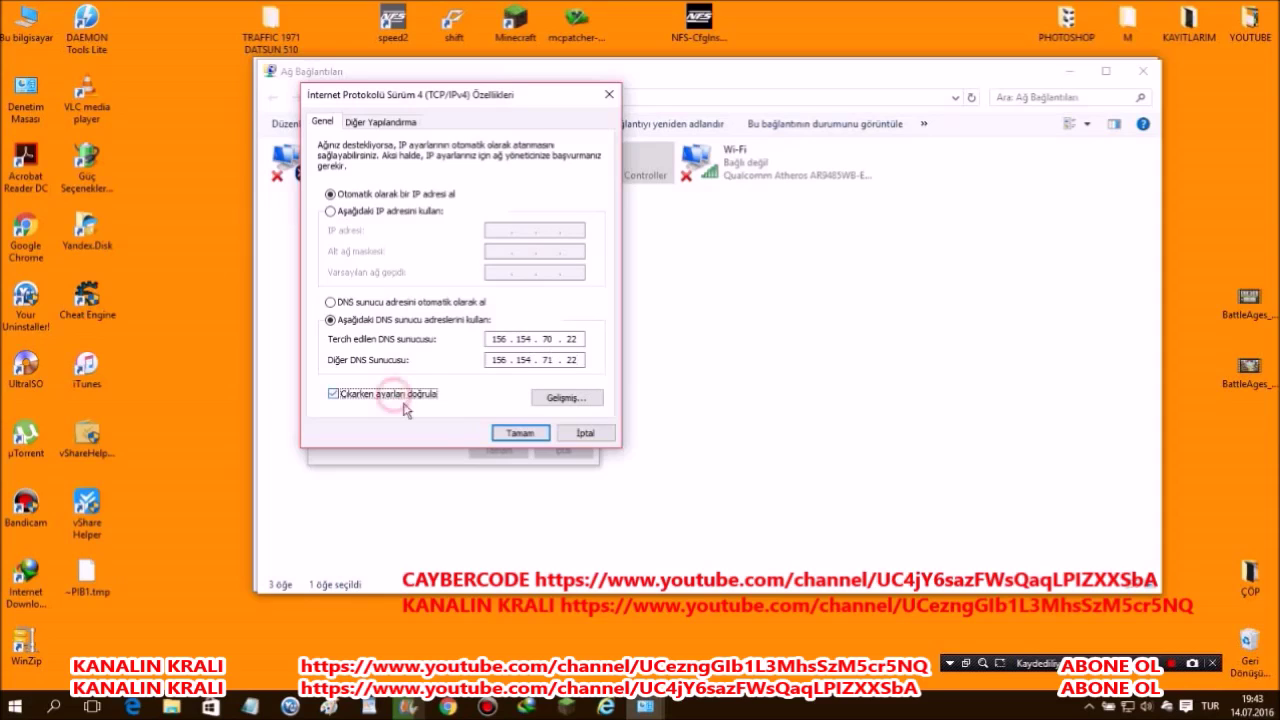
pyautogui.click(512, 436)
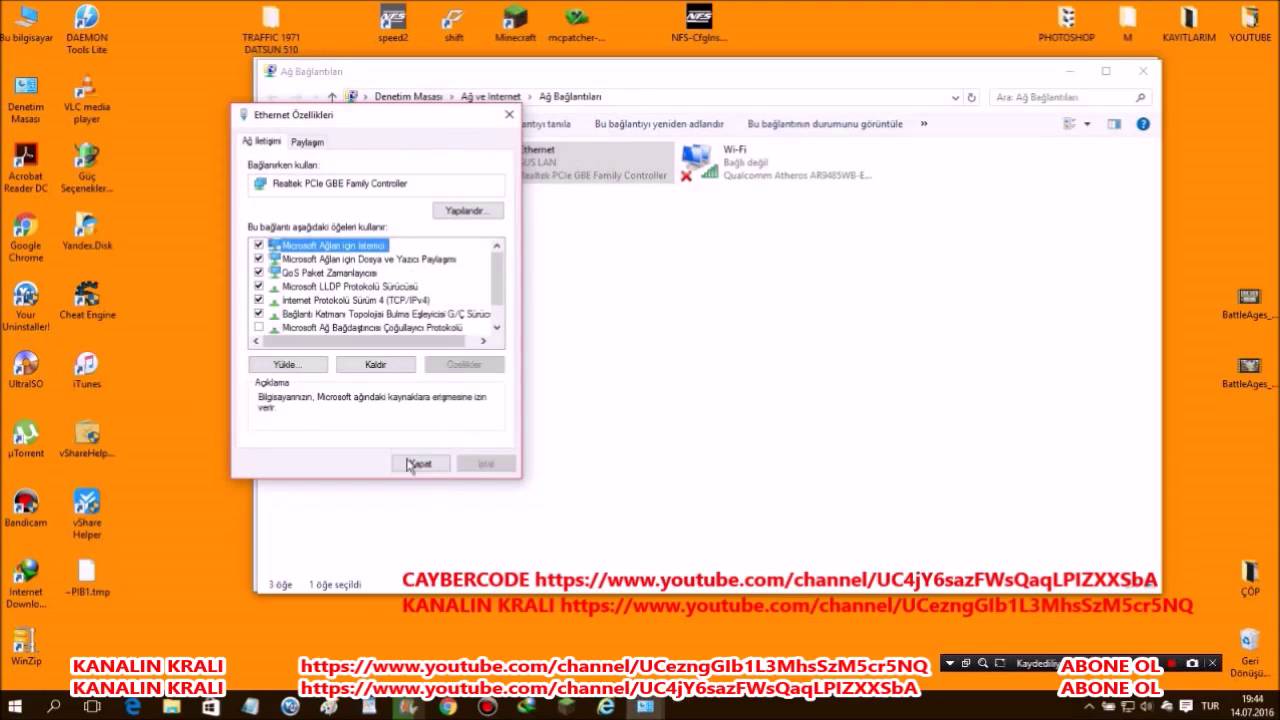
pyautogui.click(421, 463)
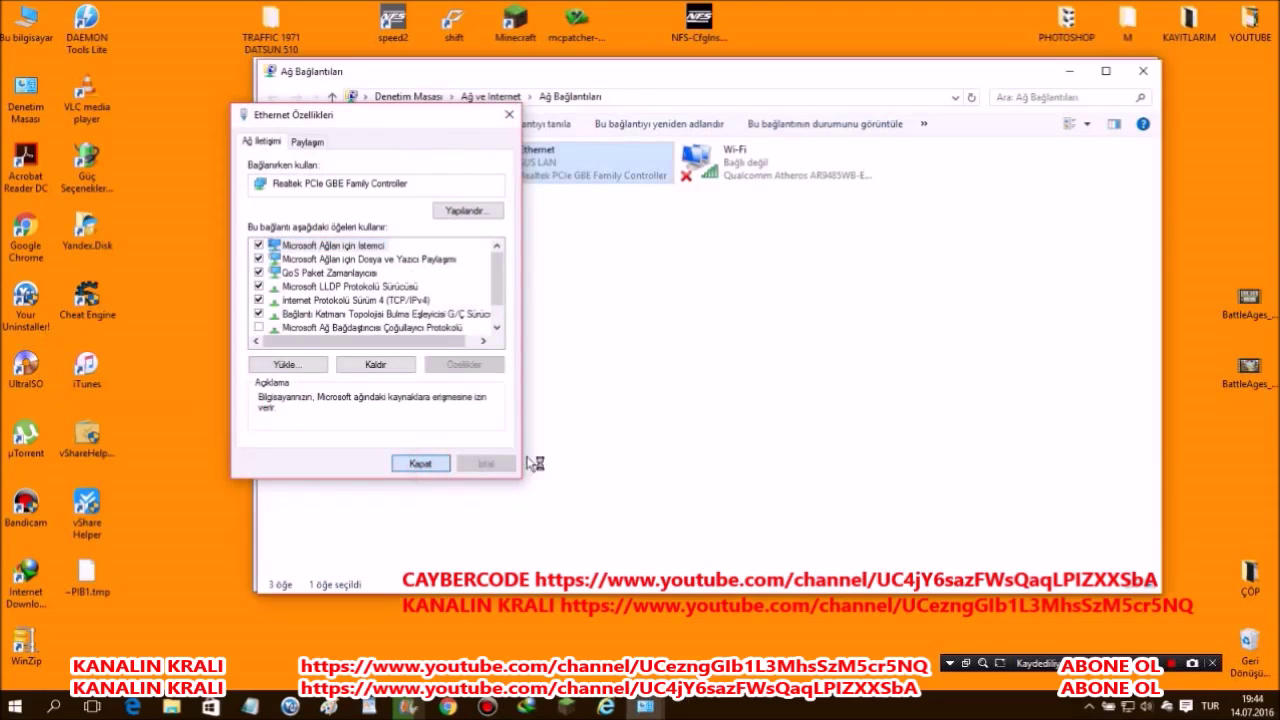
# - Minimise the open network windows and close the Windows Network Diagnostics troubleshooter
pyautogui.click(1070, 72)
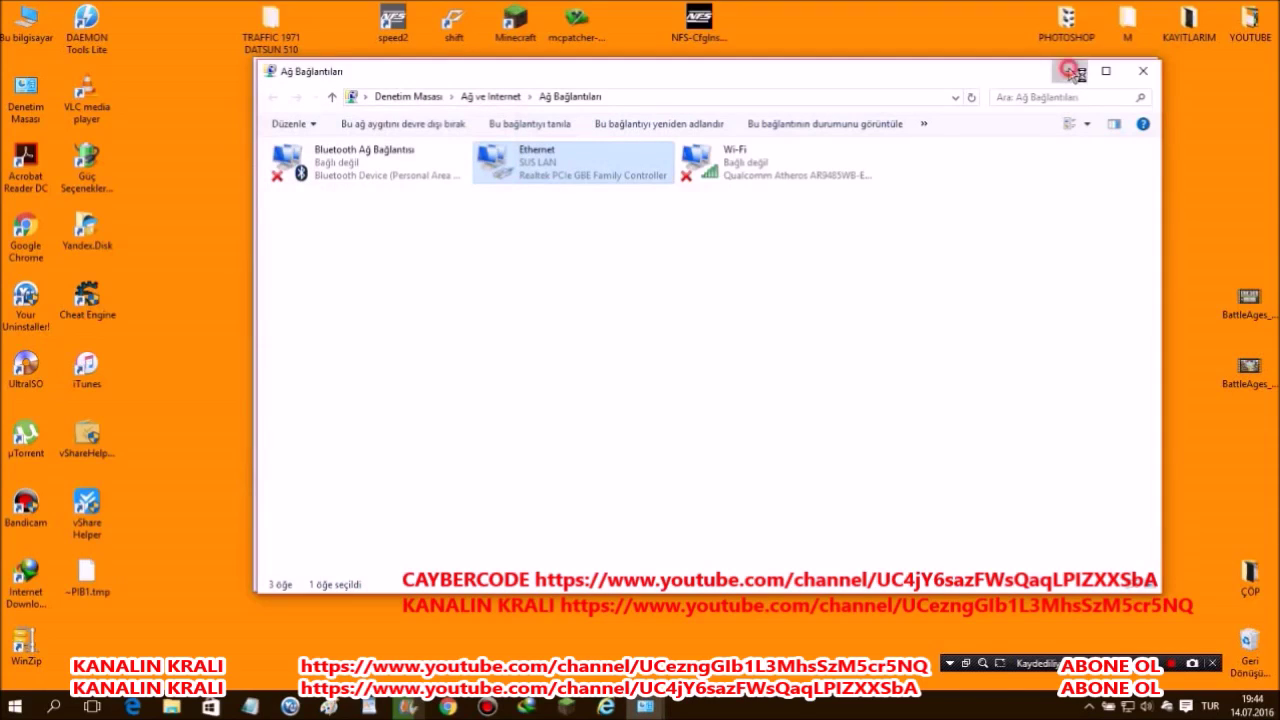
pyautogui.click(1066, 63)
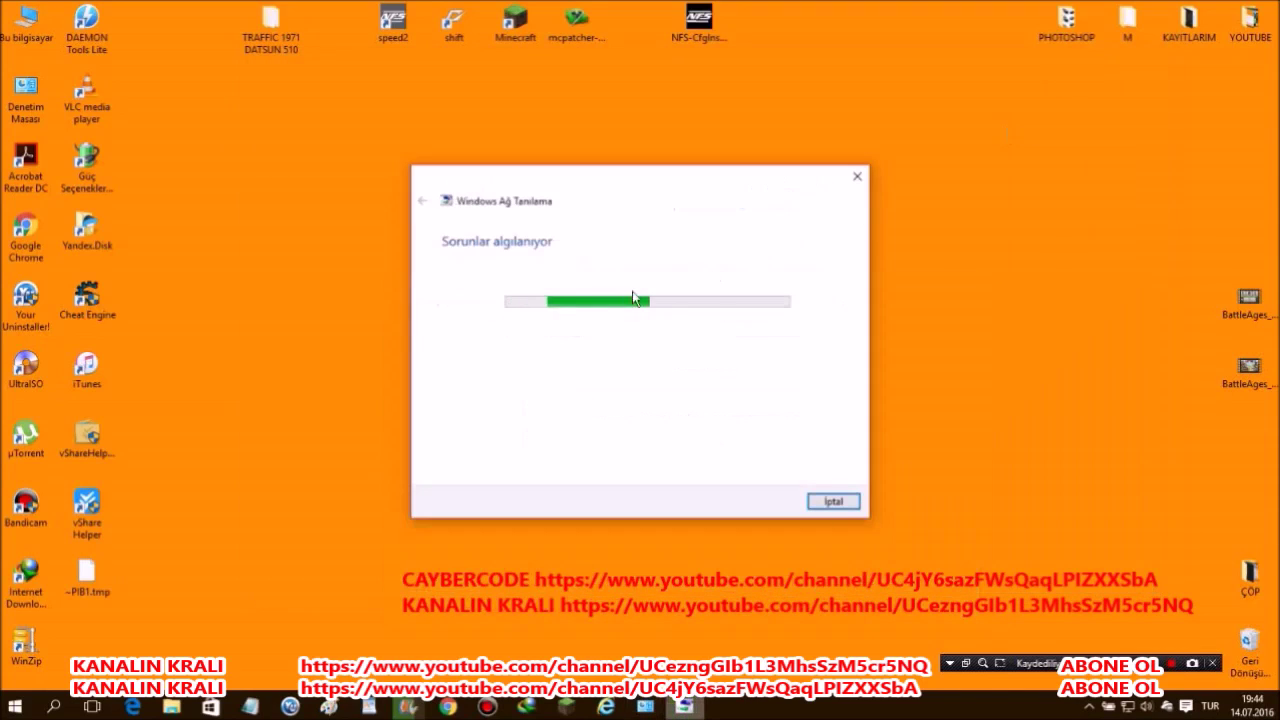
pyautogui.moveTo(608, 200); pyautogui.dragTo(614, 166)
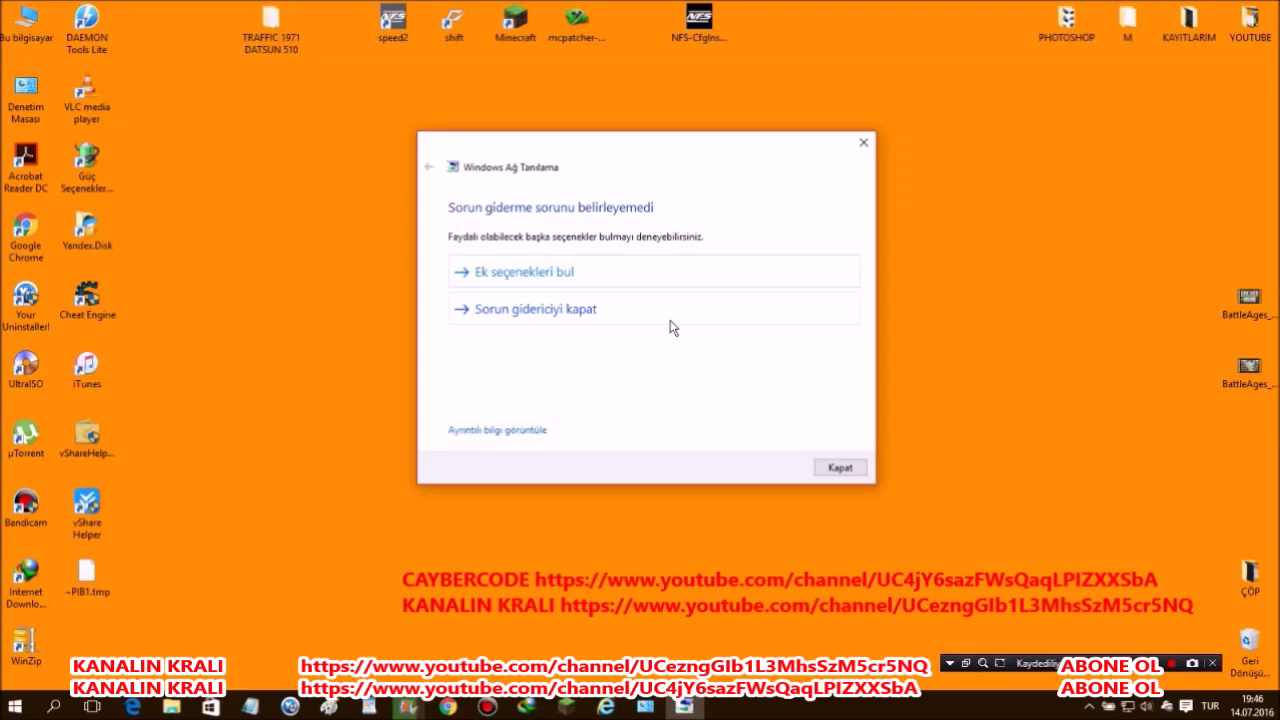
pyautogui.click(838, 467)
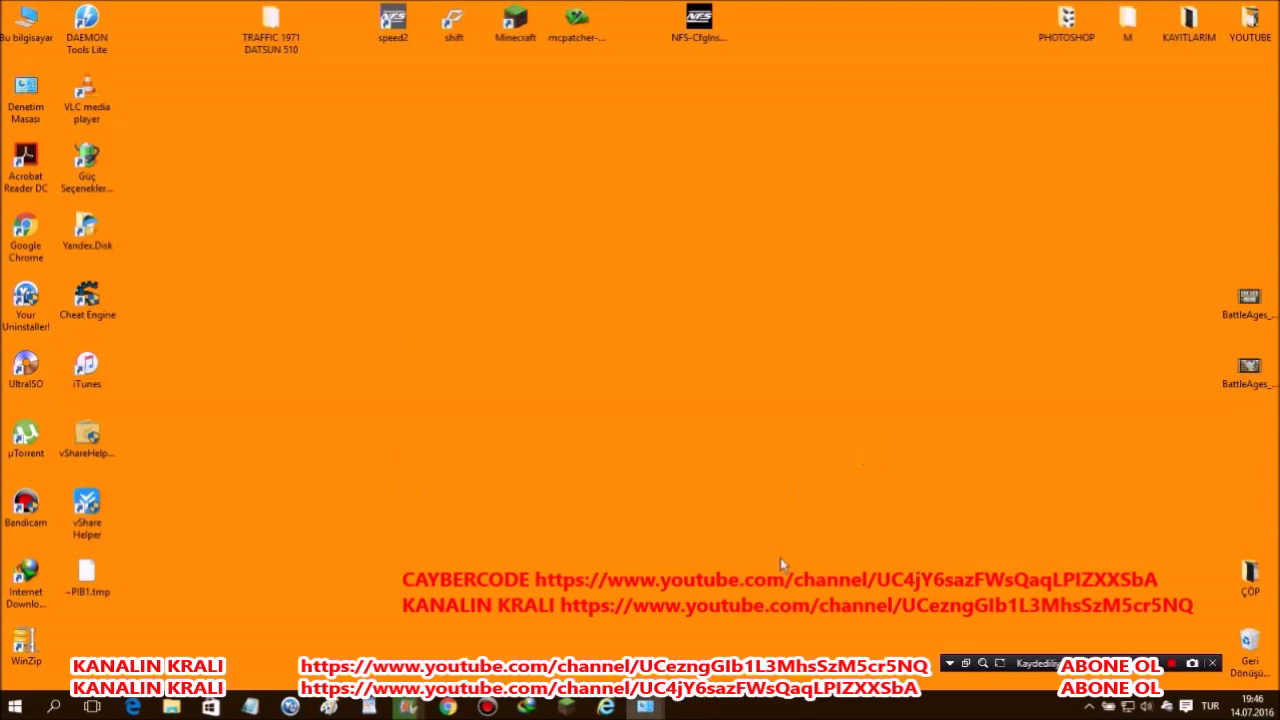
# - Switch to Google Chrome and bring up the open KANALIN KRALI YouTube channel page
pyautogui.click(455, 708)
pyautogui.click(98, 9)
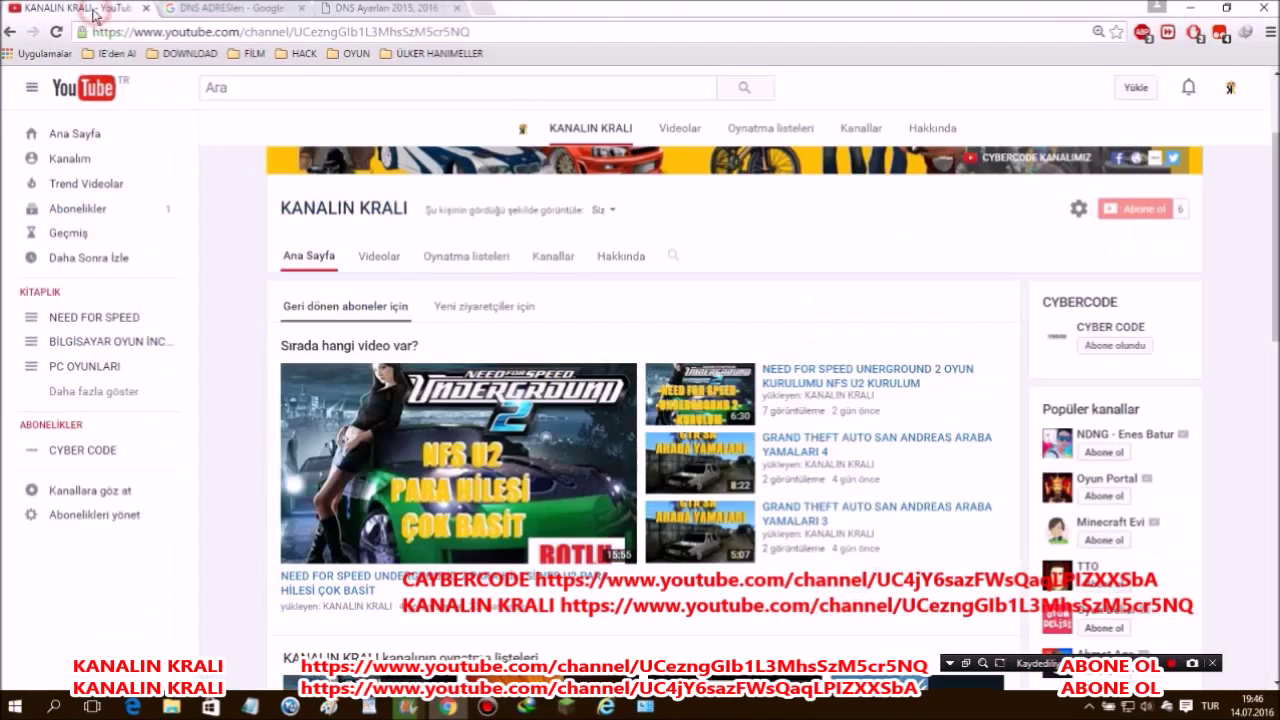
# - Open Chrome's extensions page in a new tab and look through the installed extensions down to the end of the list
pyautogui.scroll(3, 440, 300)
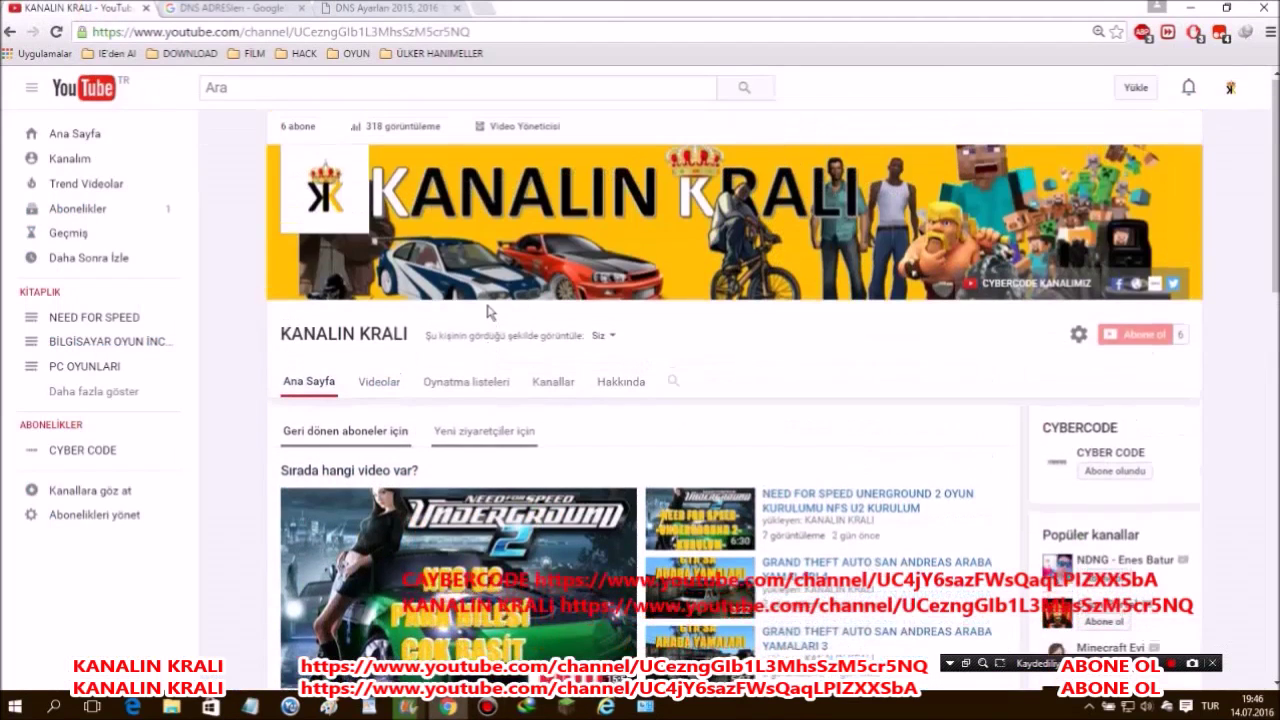
pyautogui.click(492, 7)
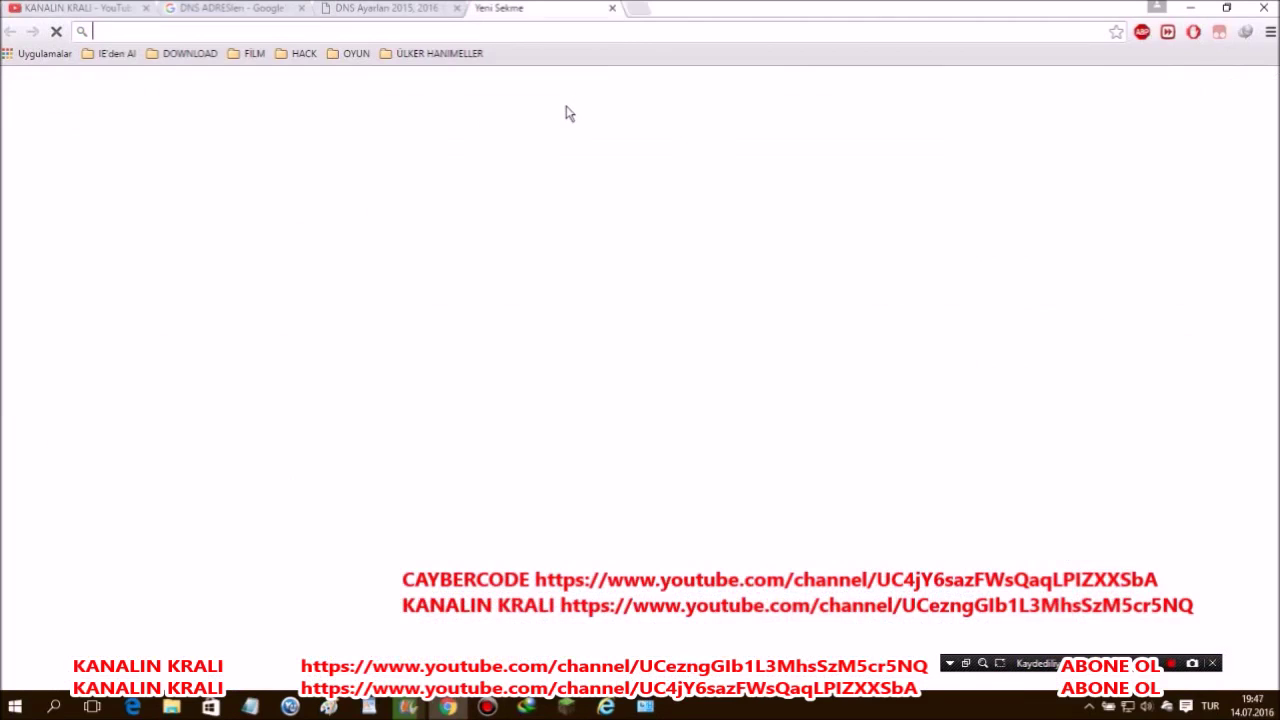
pyautogui.click(1270, 32)
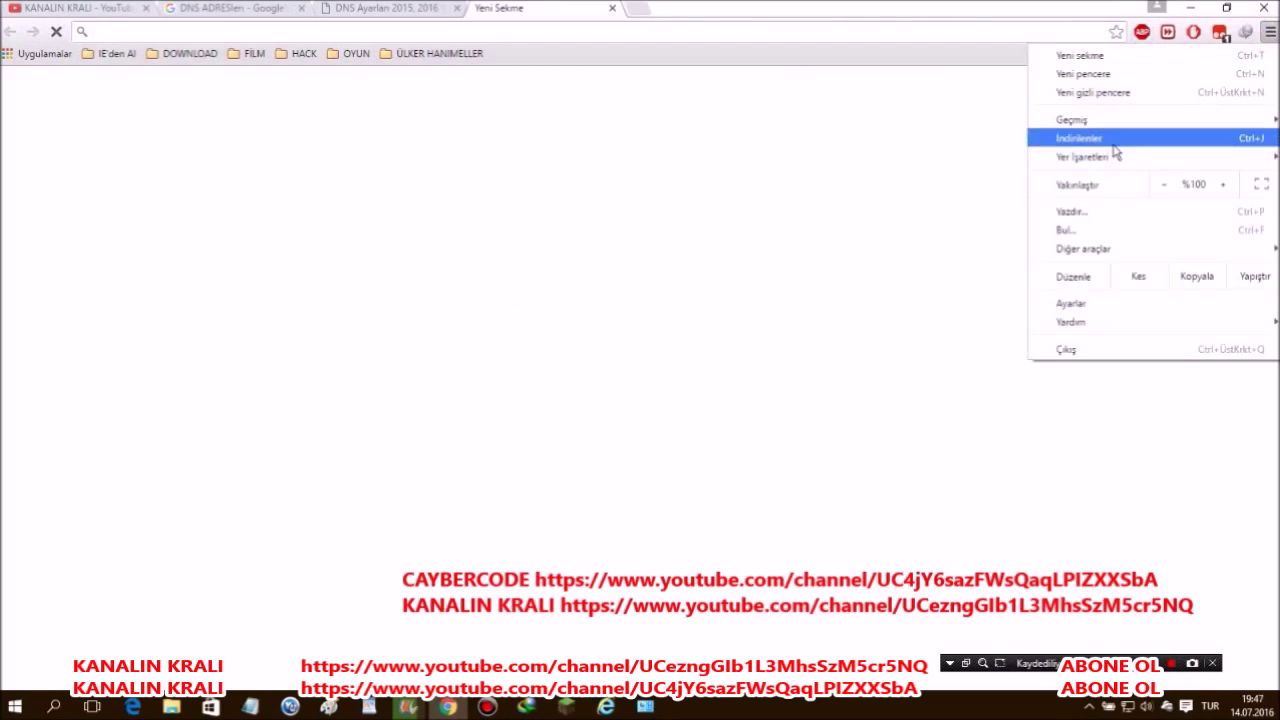
pyautogui.moveTo(1090, 157)
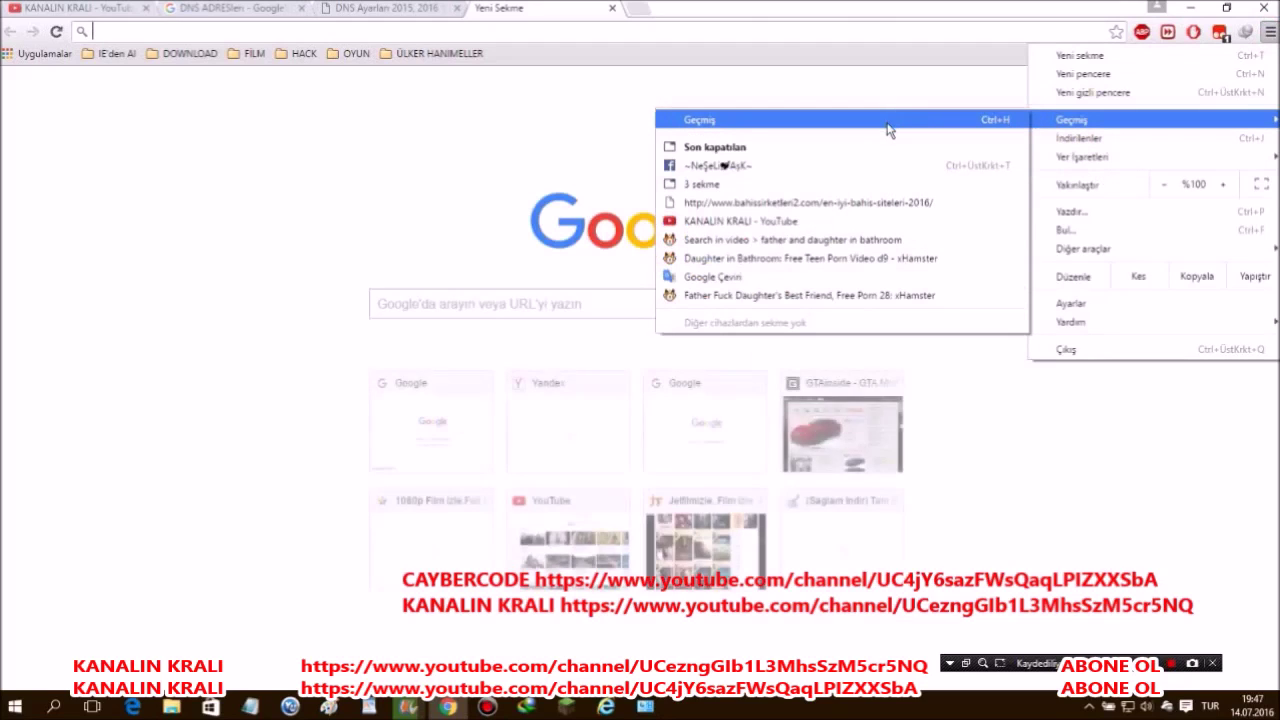
pyautogui.moveTo(1092, 250)
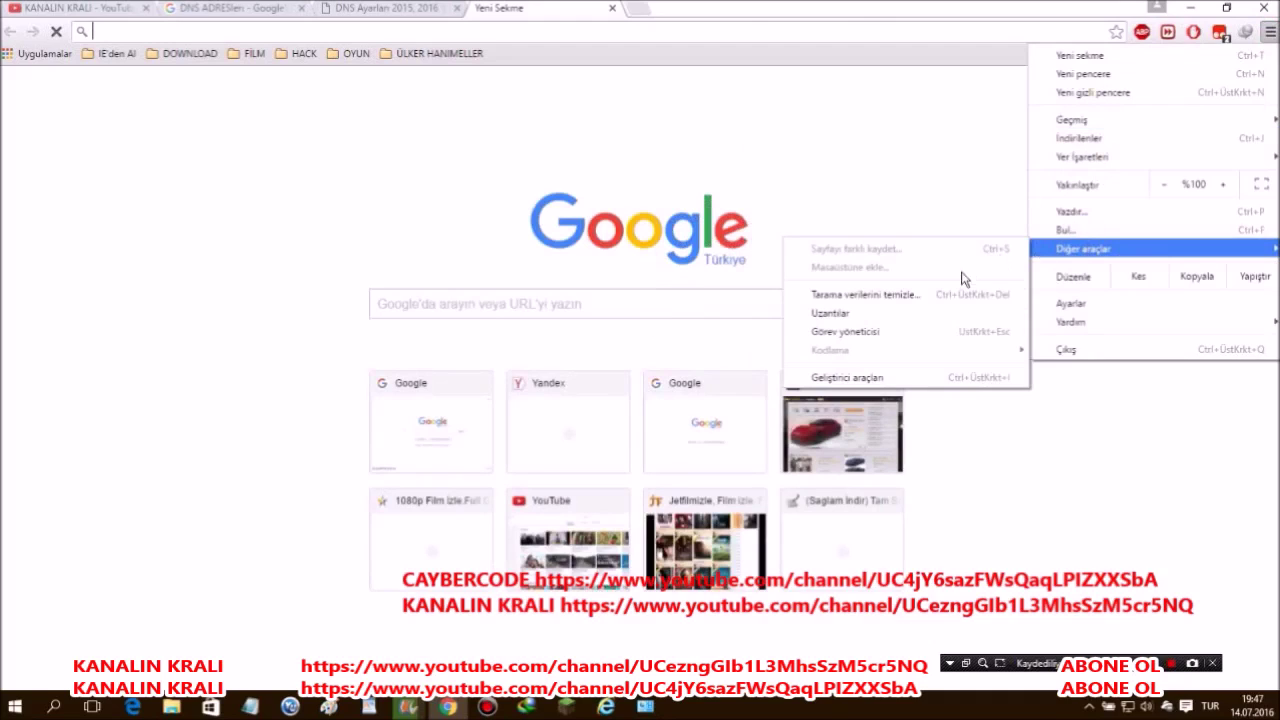
pyautogui.click(916, 313)
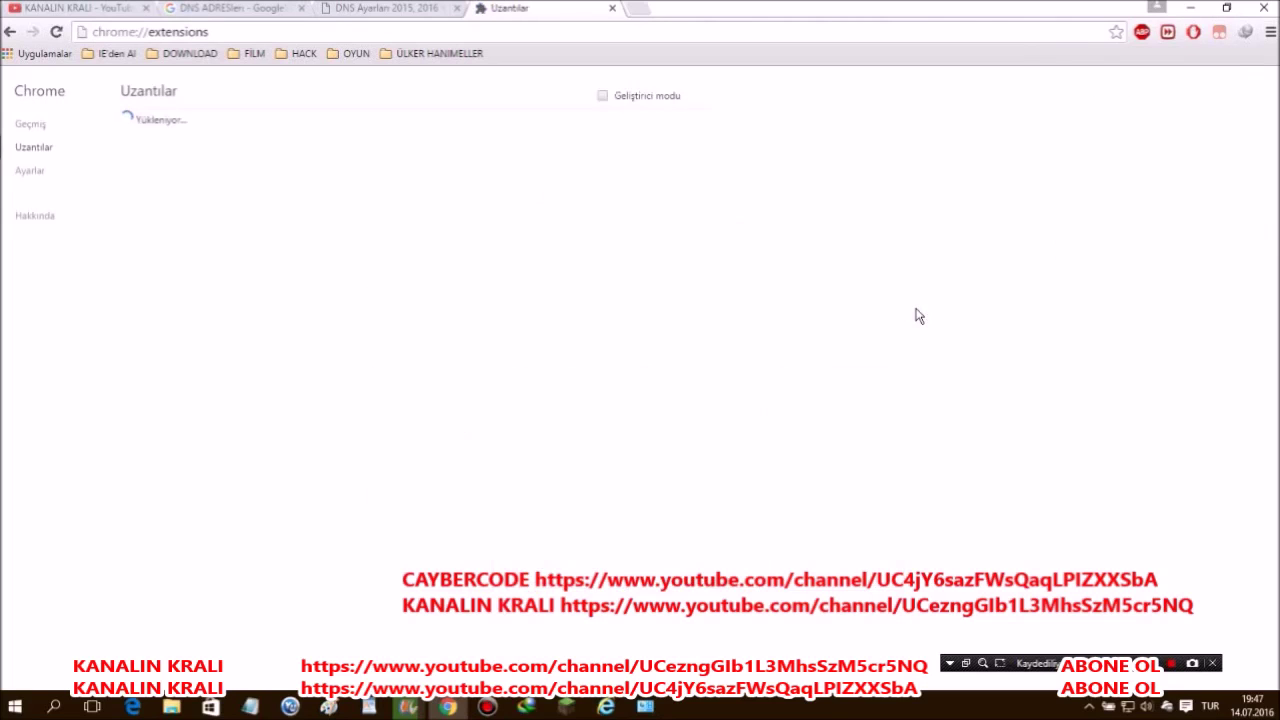
pyautogui.scroll(-4, 791, 340)
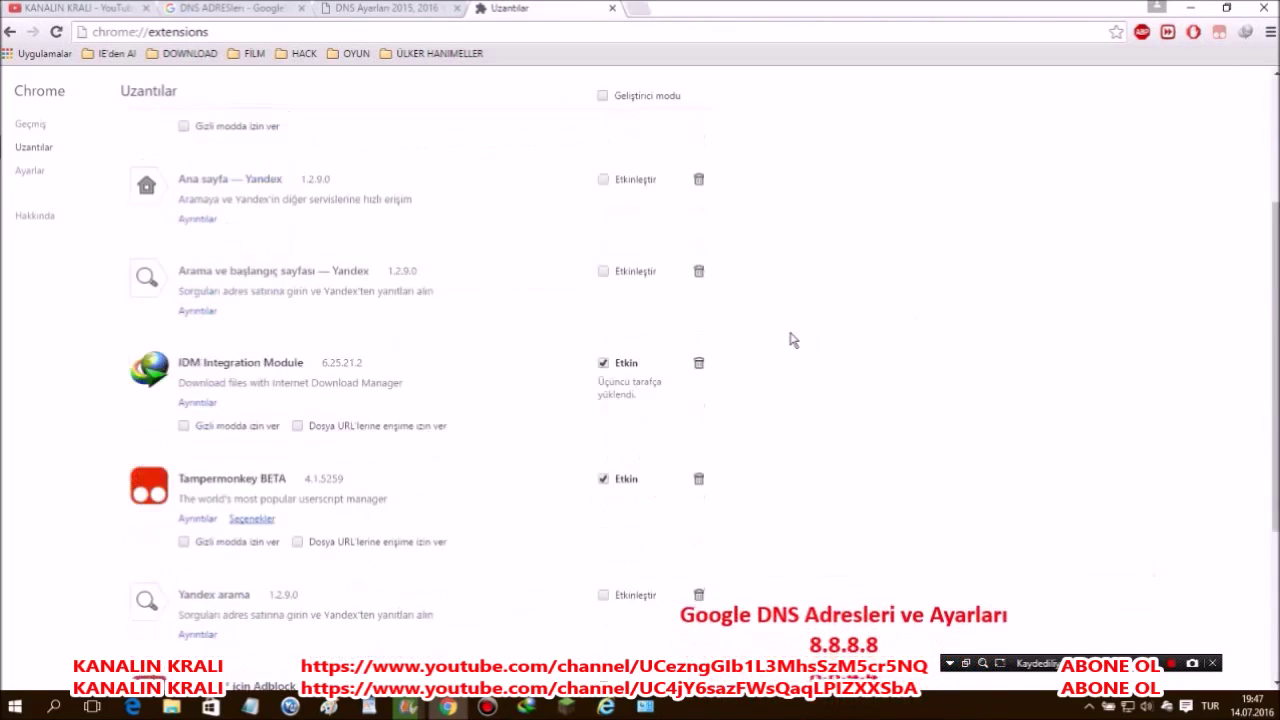
pyautogui.scroll(-1, 791, 340)
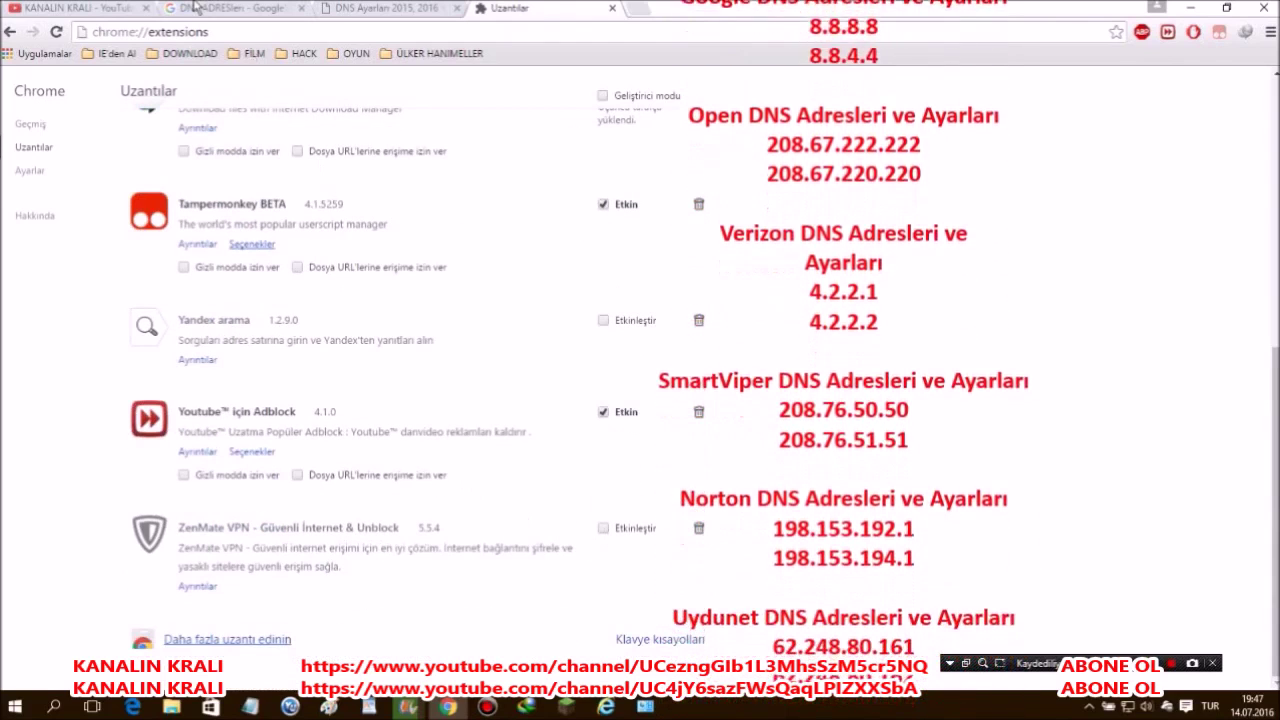
# - Close the DNS Ayarları 2015, 2016 page and return to the KANALIN KRALI YouTube channel page, leaving no extra blank tab open
pyautogui.click(192, 8)
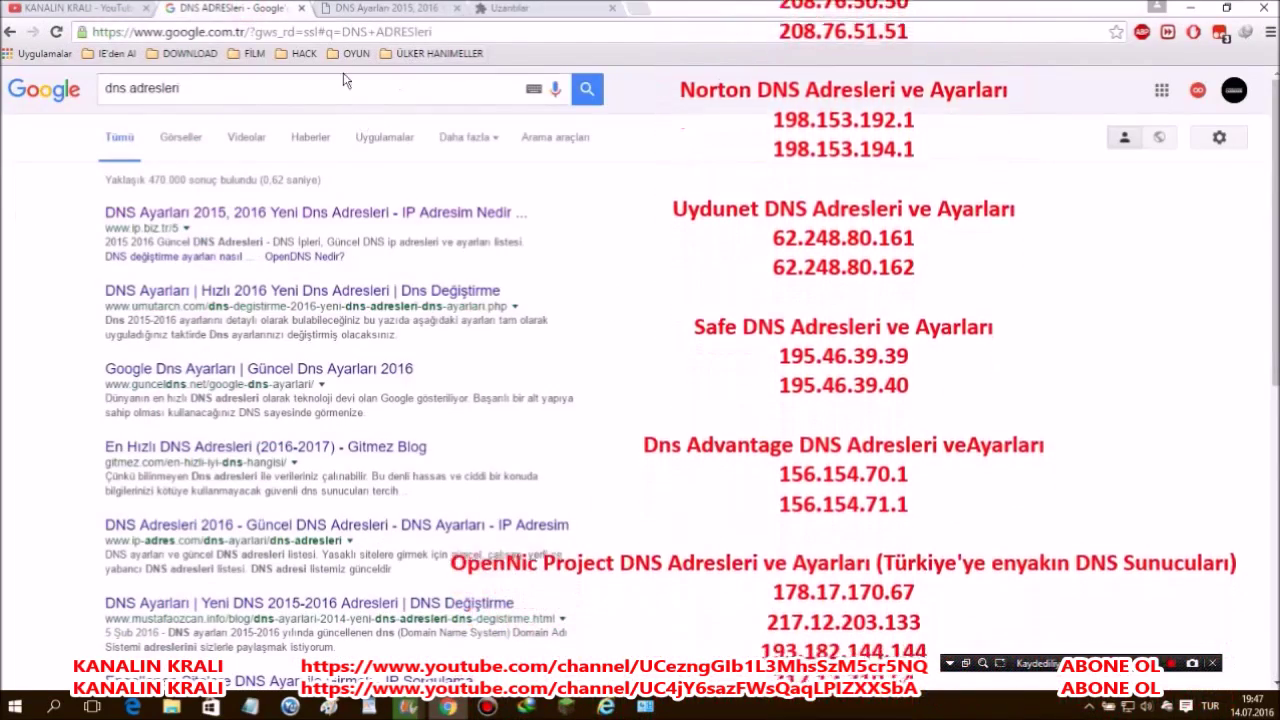
pyautogui.click(371, 10)
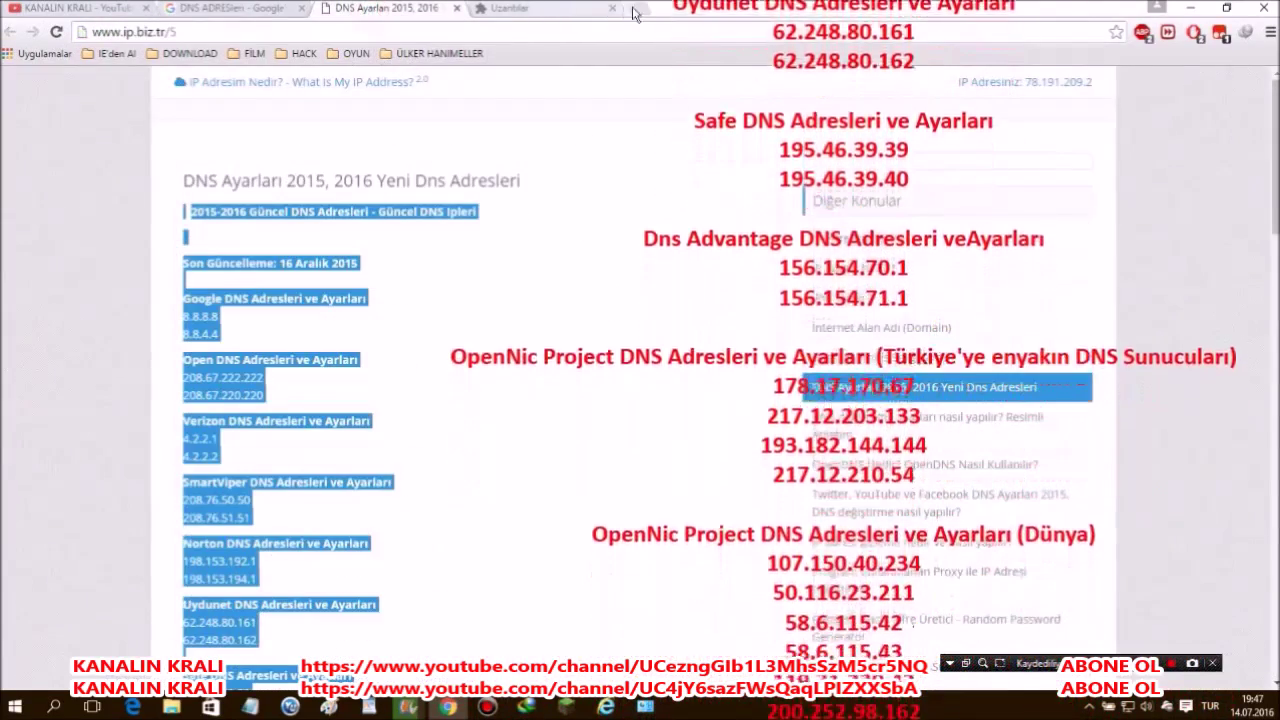
pyautogui.click(637, 8)
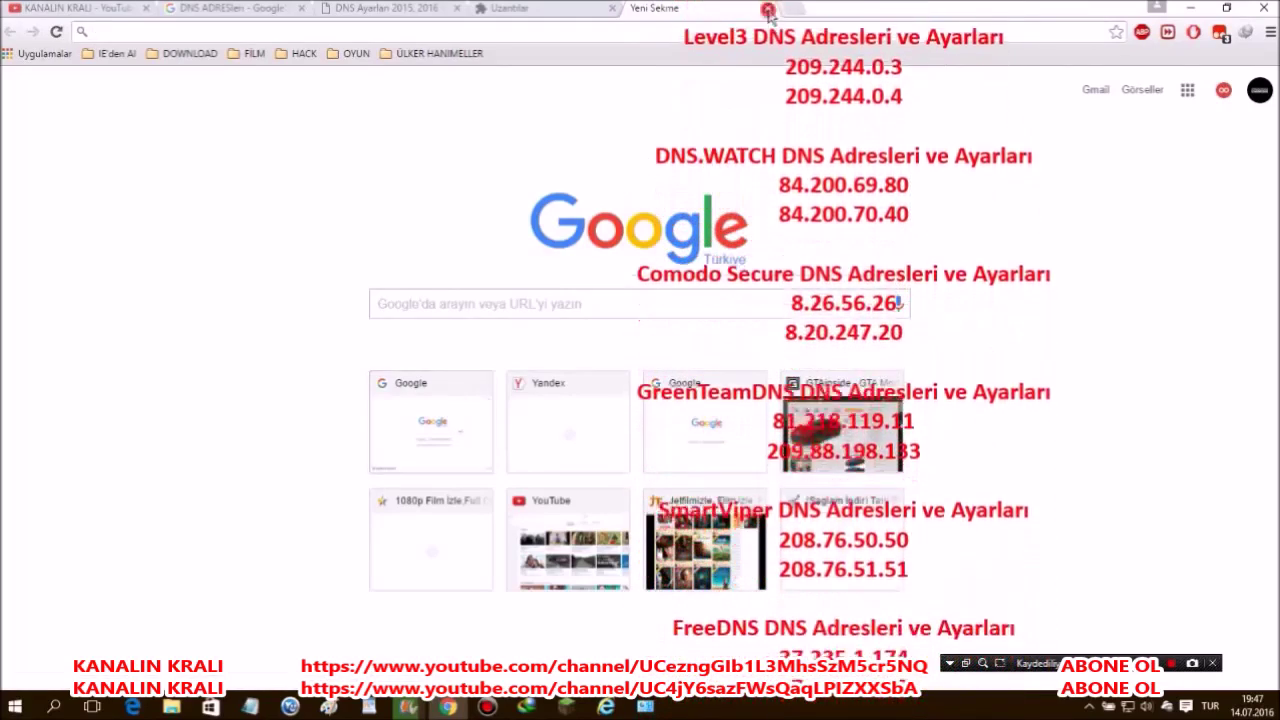
pyautogui.hotkey('ctrl', 'w')
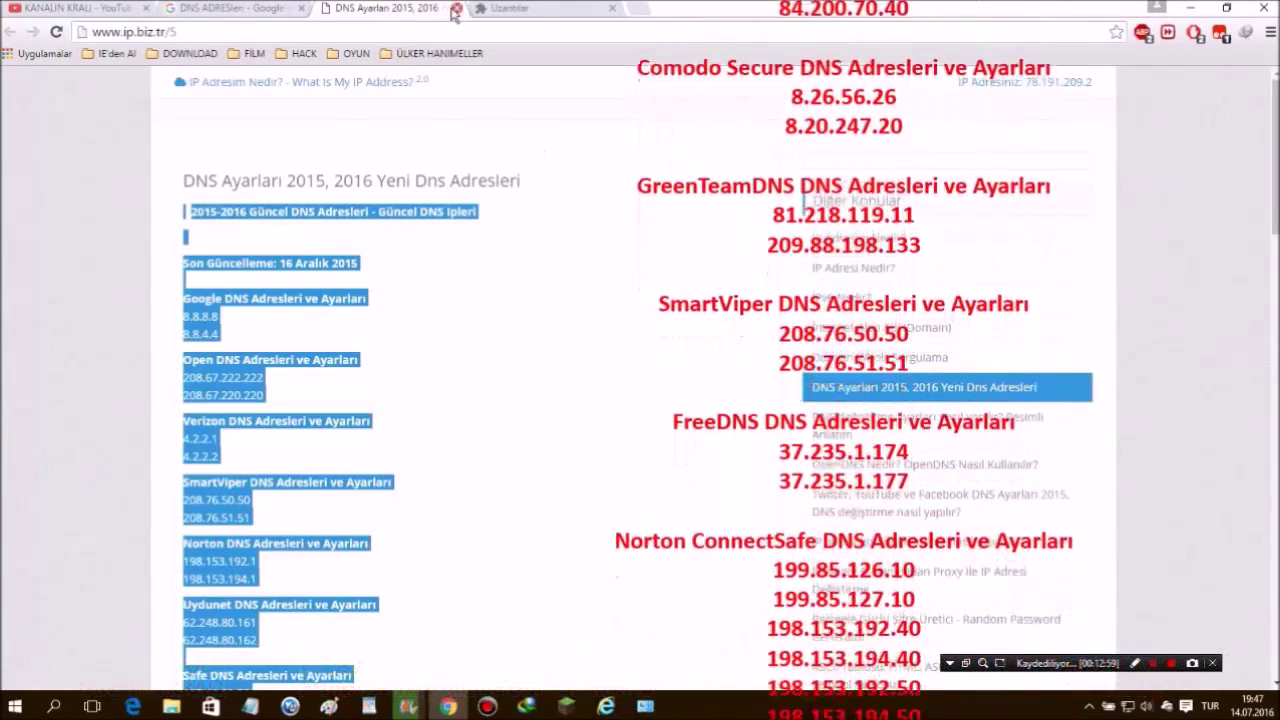
pyautogui.hotkey('ctrl', 'w')
pyautogui.hotkey('ctrl', 'shift', 'Tab')
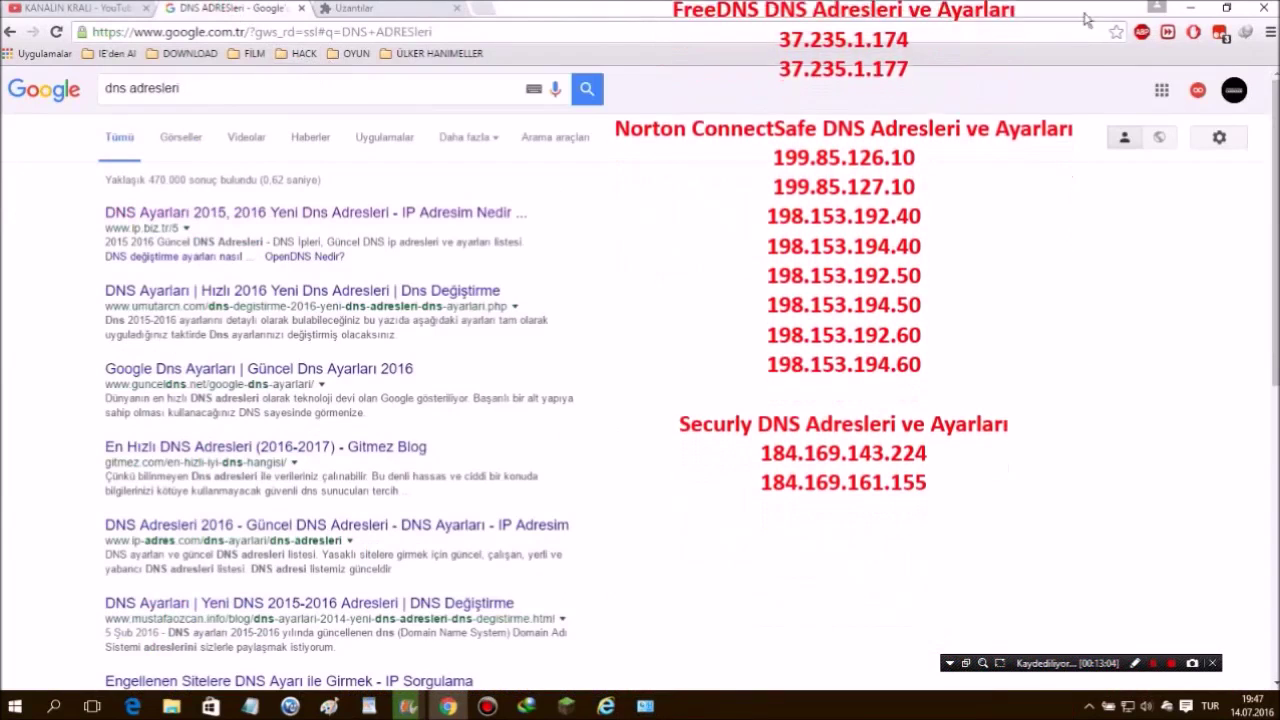
pyautogui.hotkey('ctrl', 'shift', 'Tab')
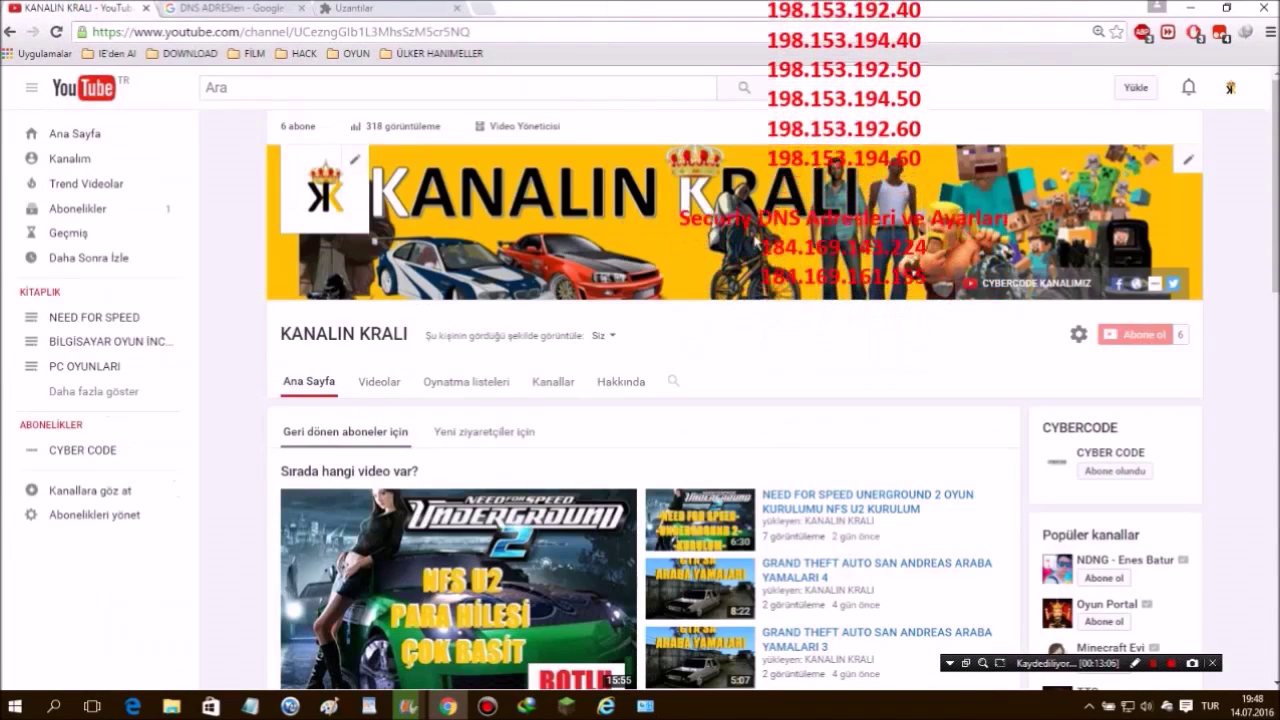